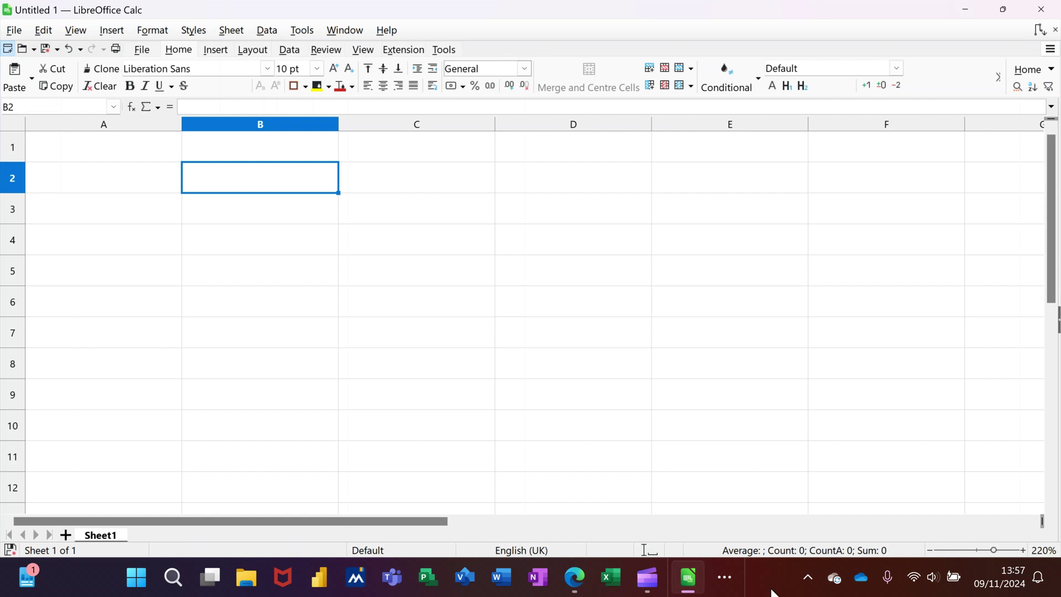
Enter the names Steve, Dave and Anne in B2:B4.
type("Steve")
key("Return")
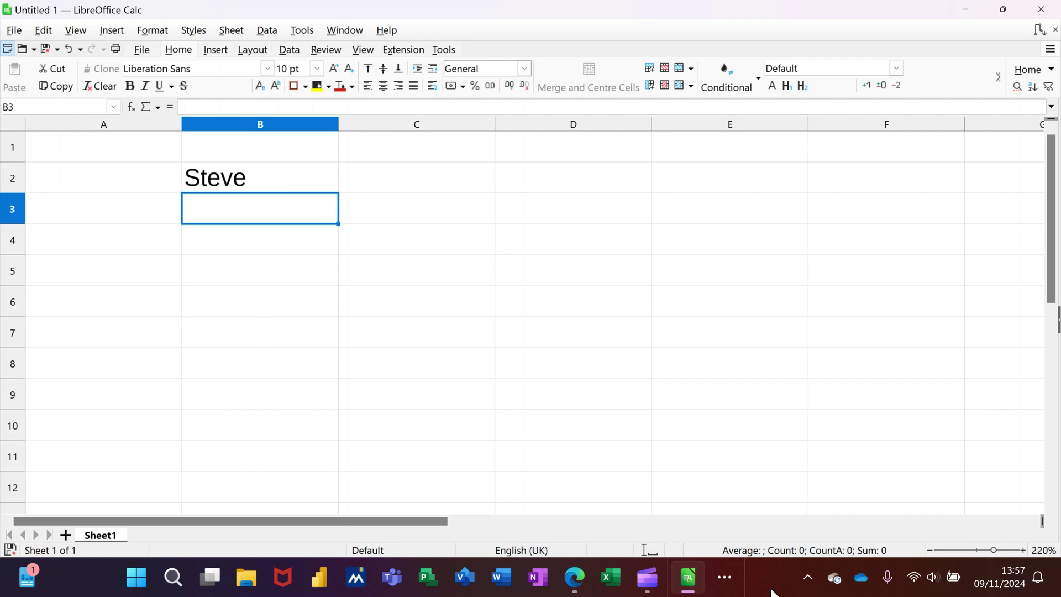
type("Dave")
key("Return")
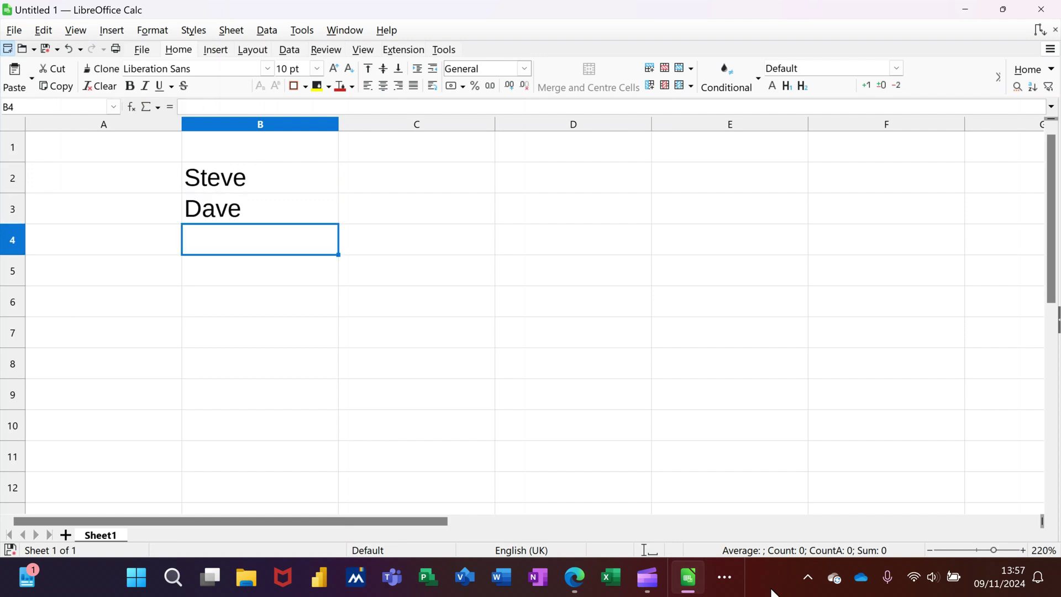
type("Anne")
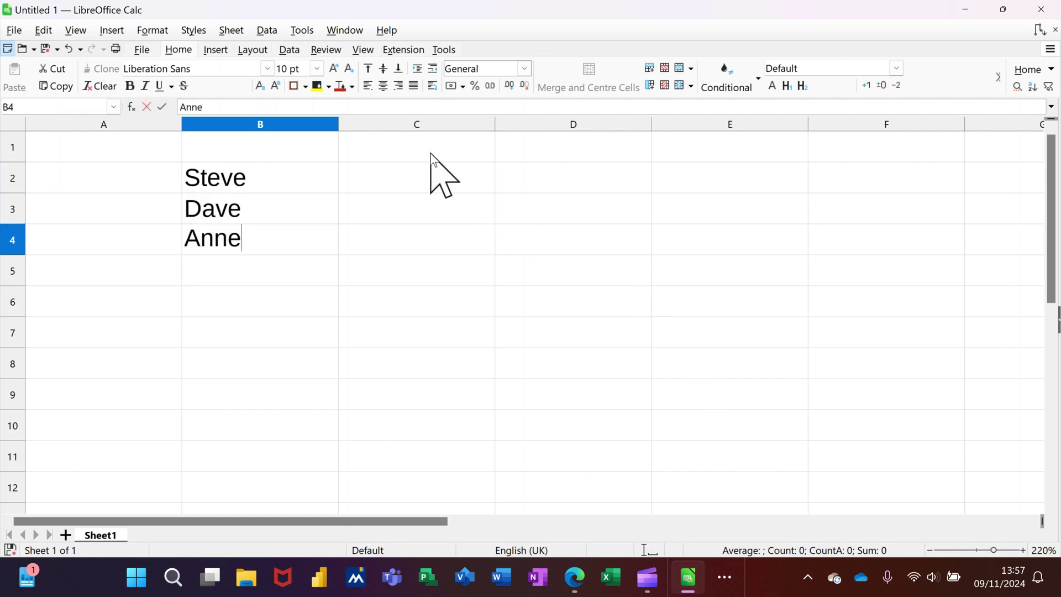
Add the heading 'Status' in cell C1.
left_click(430, 155)
type("S")
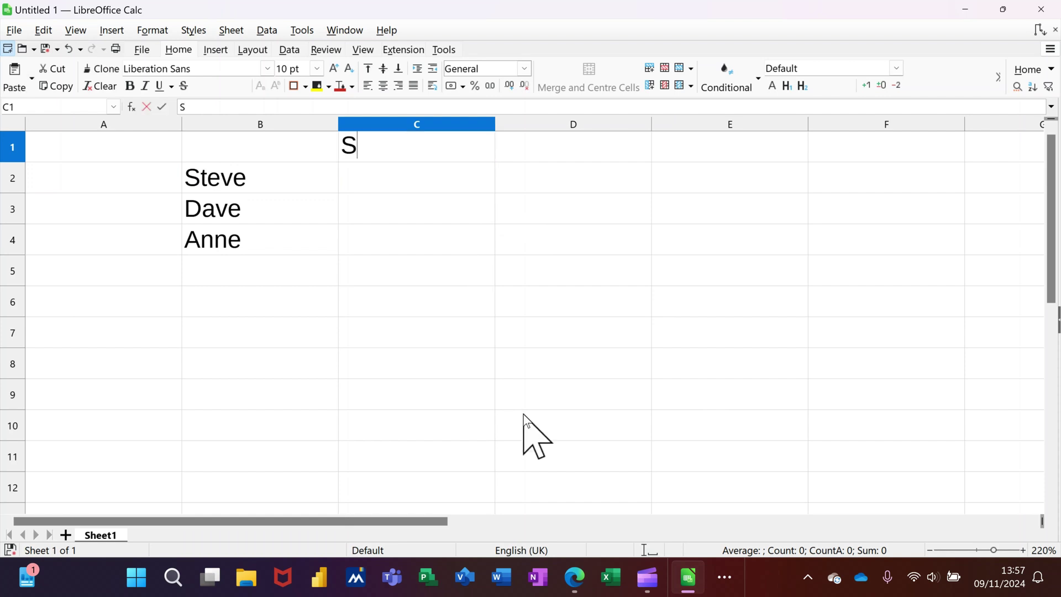
type("tatus")
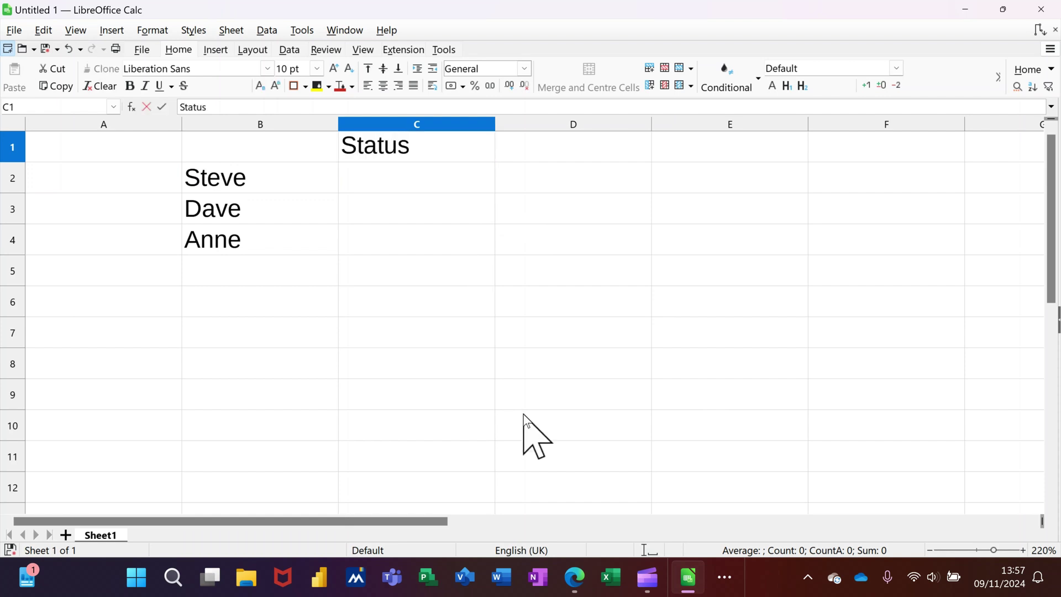
left_click(399, 181)
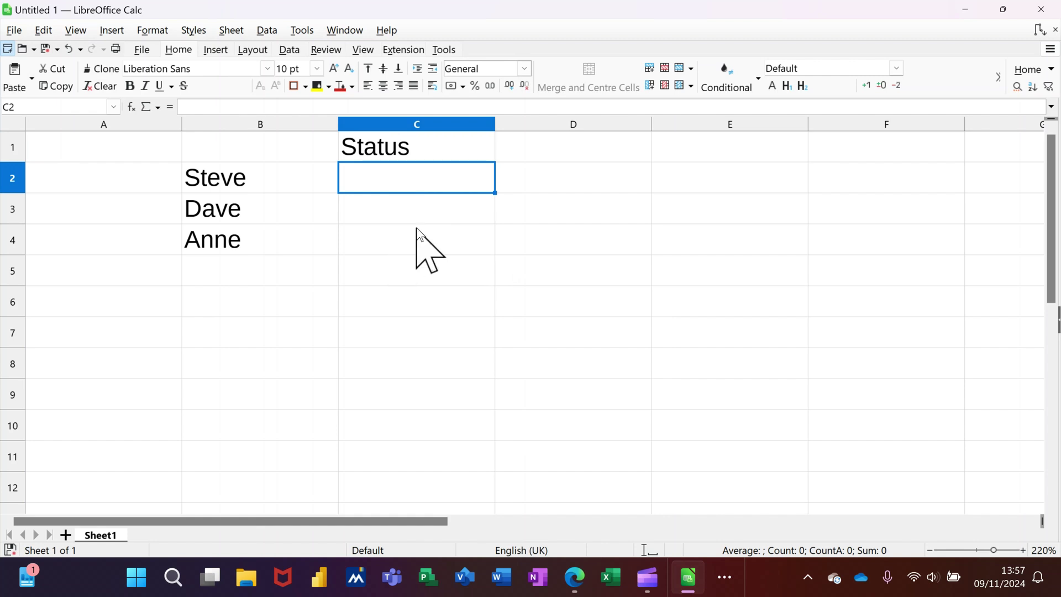
Draw a Check Box form control inside cell C2 via Insert > Form Control.
left_click(110, 31)
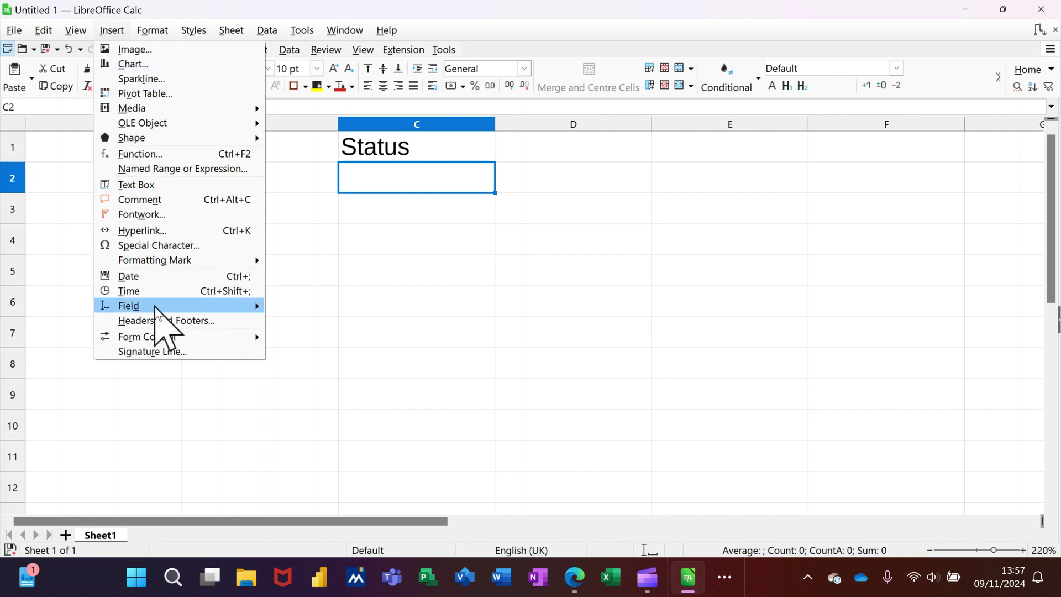
mouse_move(156, 338)
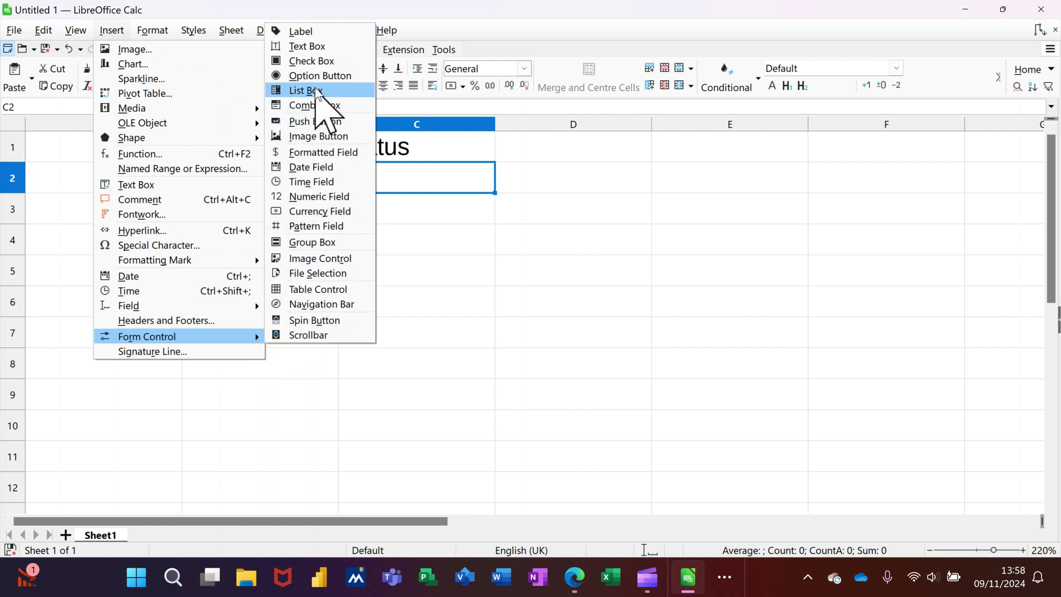
left_click(312, 61)
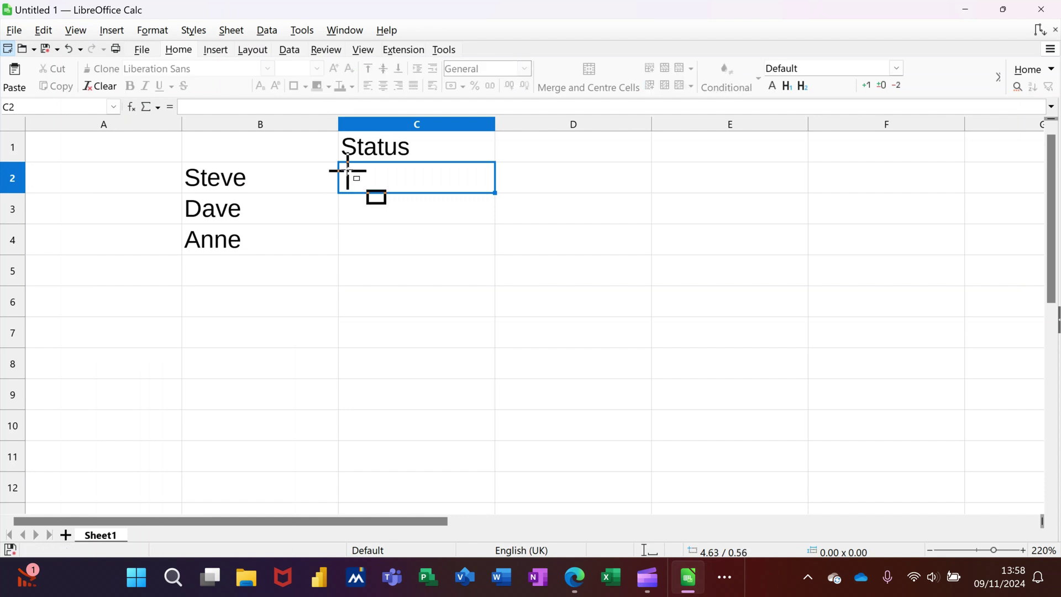
left_click_drag(346, 170, 367, 254)
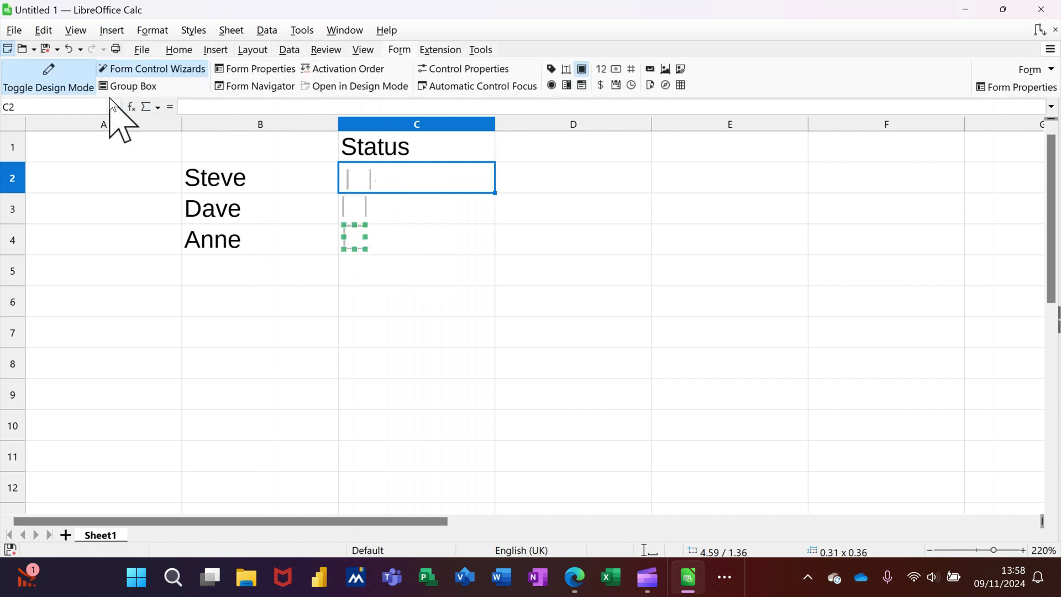
Turn off design mode and tick the checkboxes in C2, C3 and C4.
left_click(48, 78)
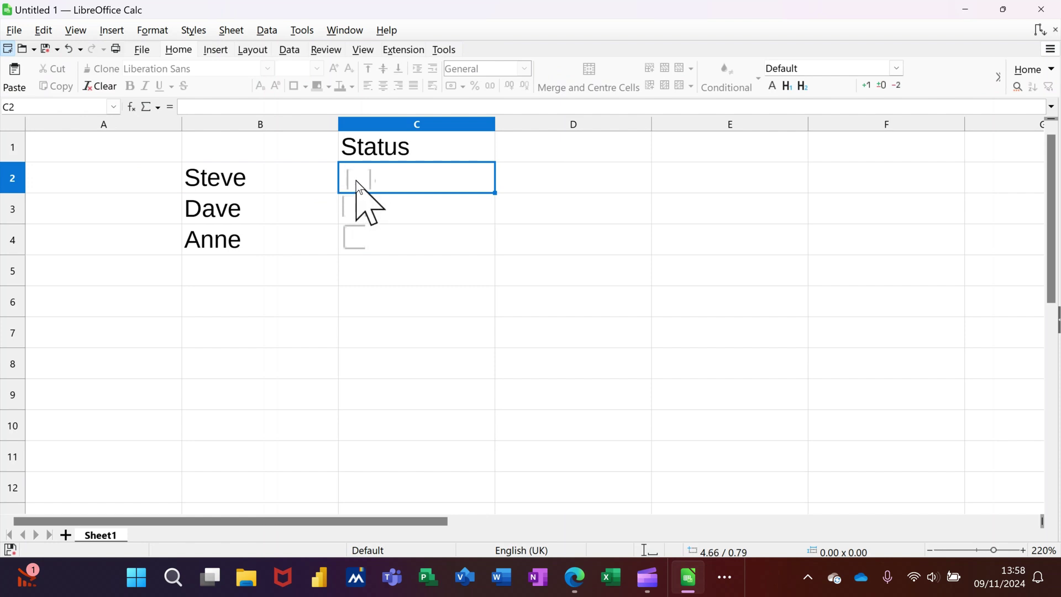
left_click(361, 206)
left_click(357, 209)
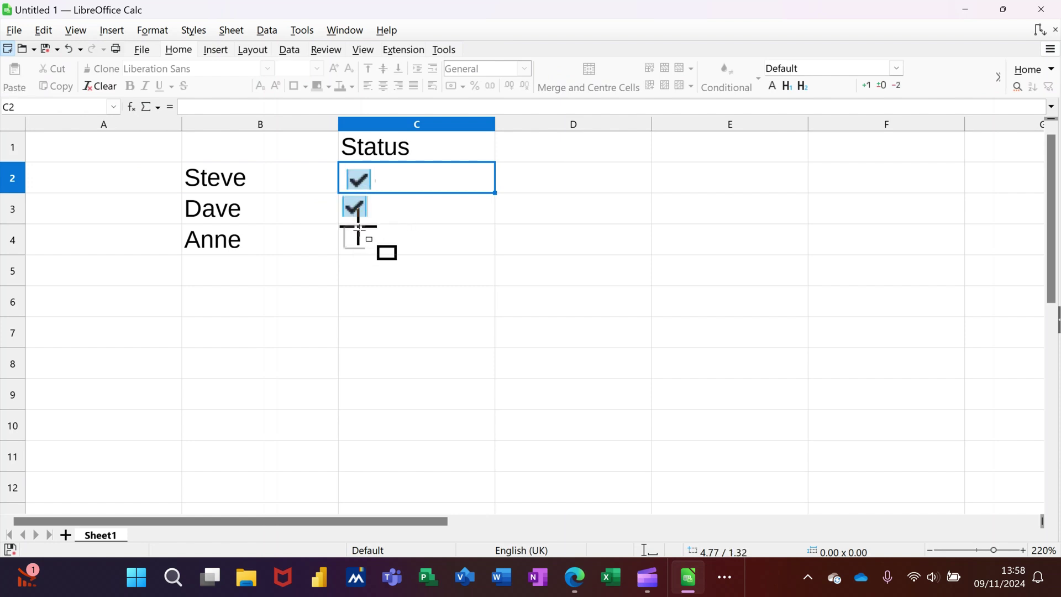
left_click(360, 243)
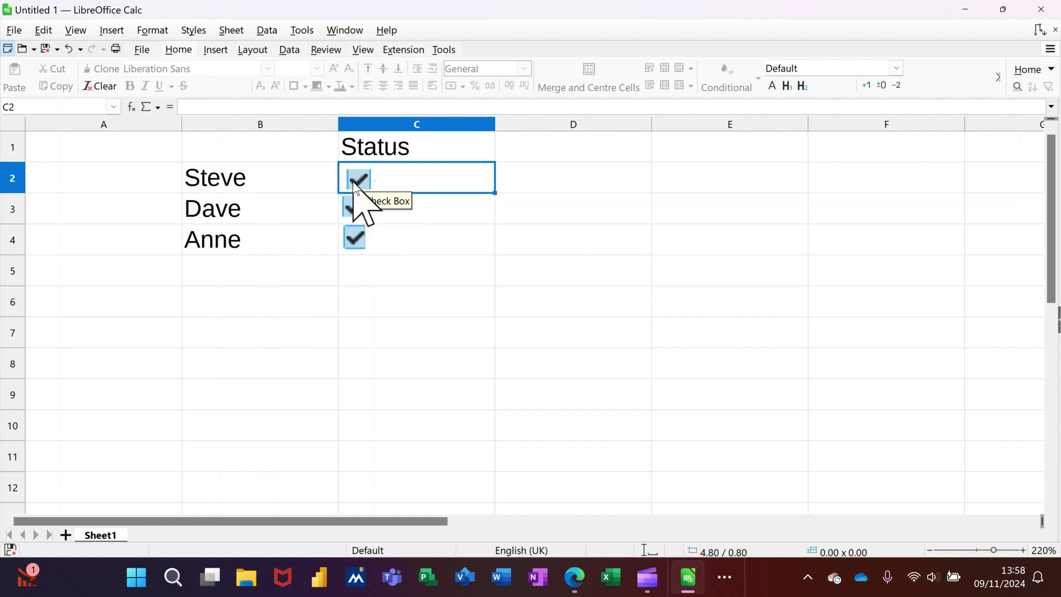
Switch form design mode back on from the Tools tab.
left_click(444, 50)
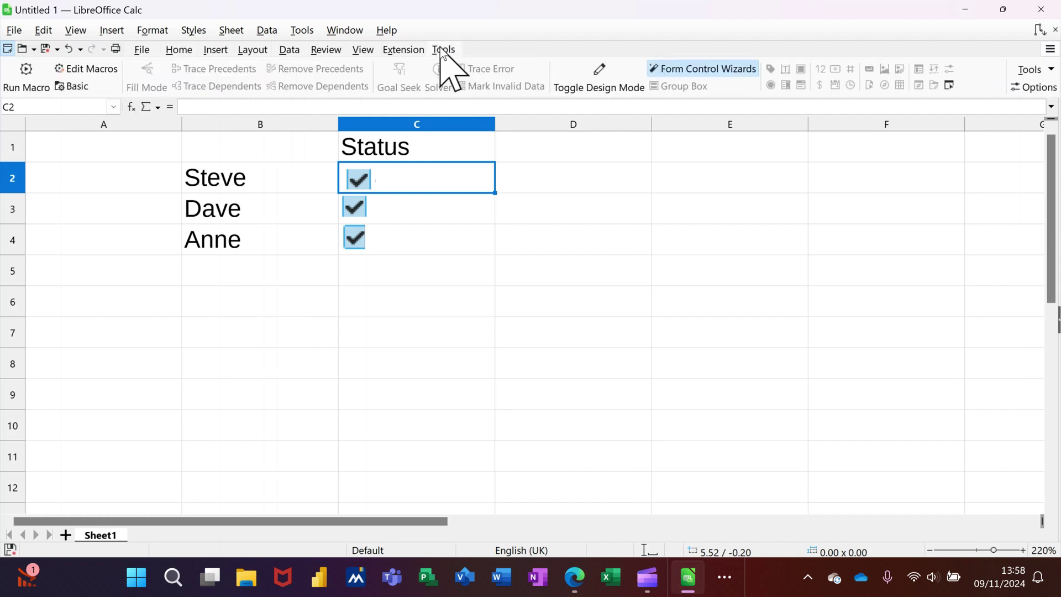
left_click(592, 93)
left_click(585, 76)
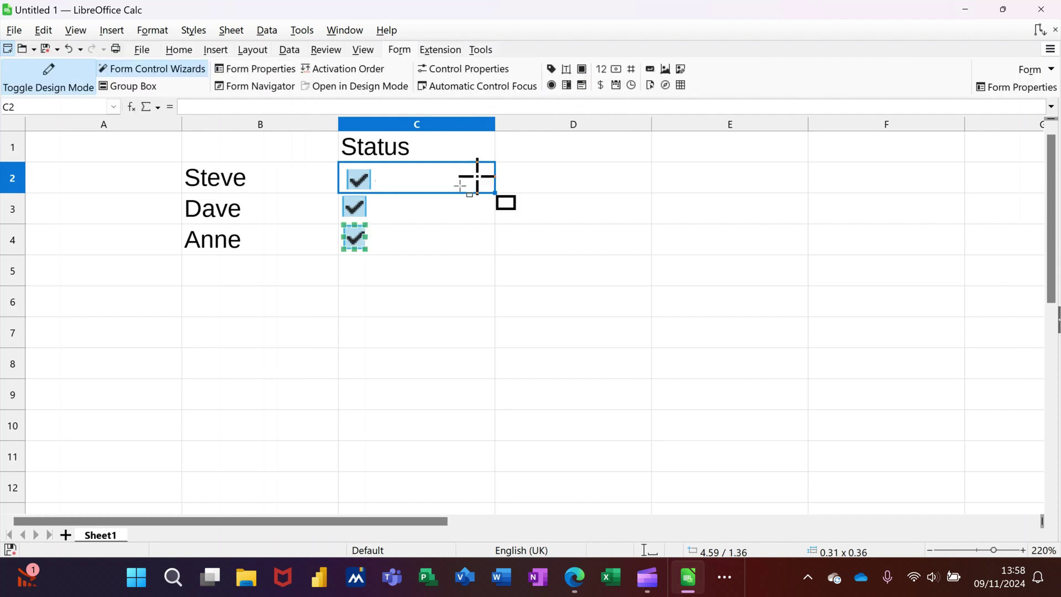
Nudge Steve's C2 checkbox slightly left with the arrow key, leaving it selected.
left_click(367, 188)
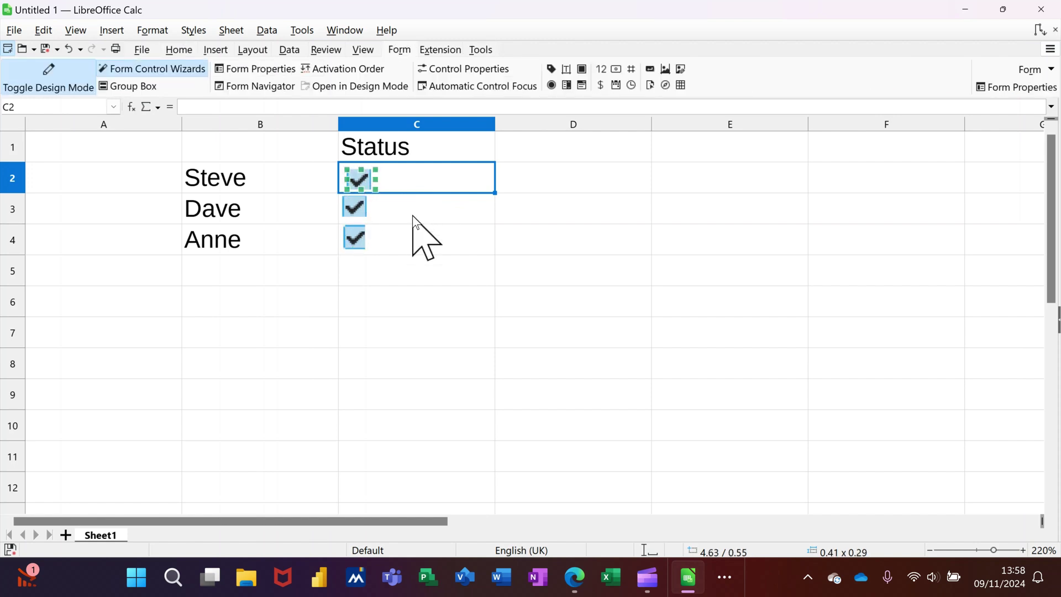
key("Left")
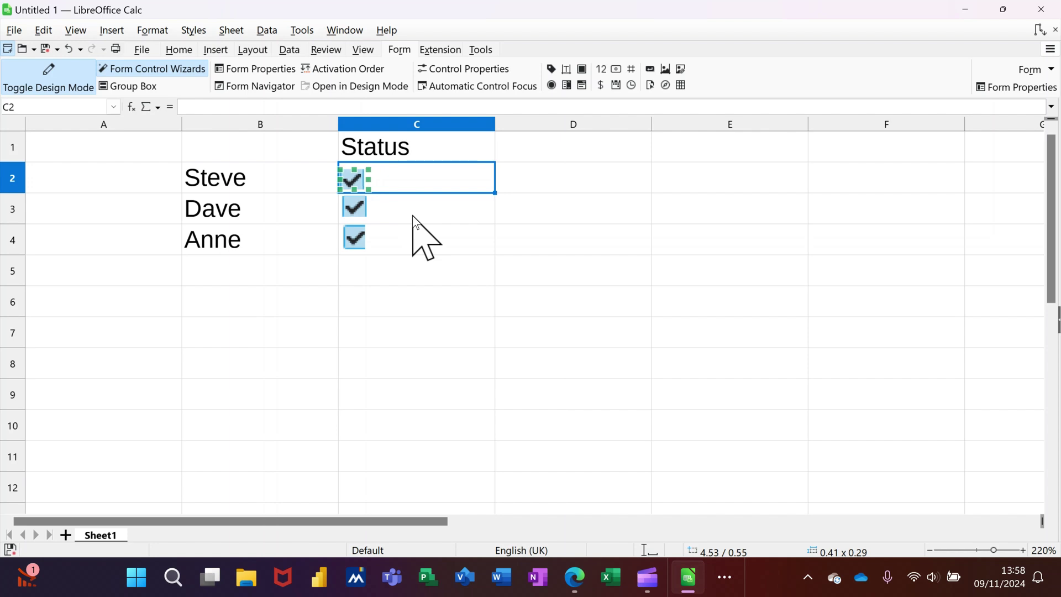
left_click(387, 301)
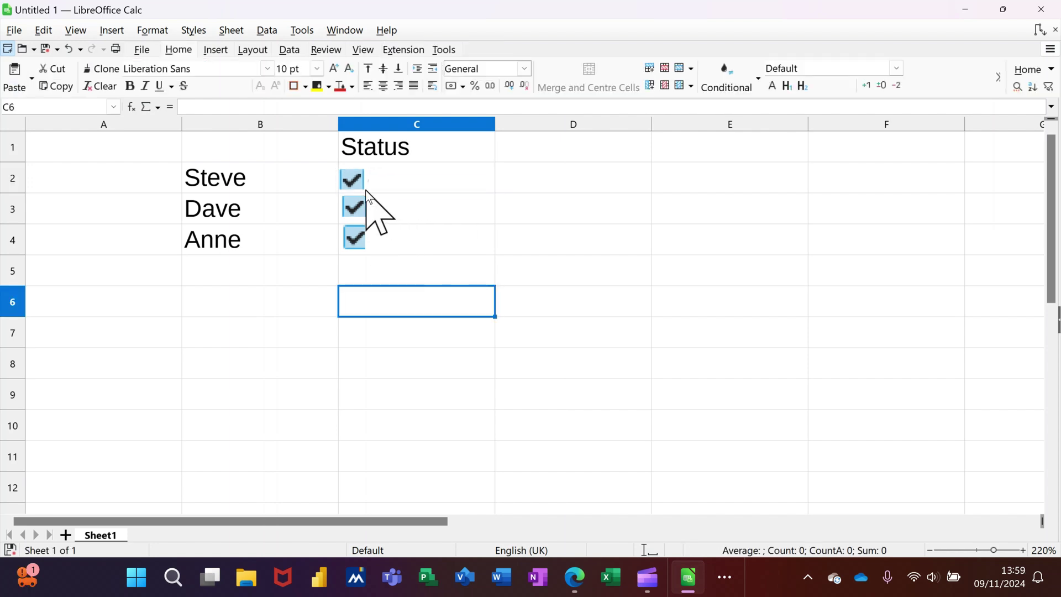
left_click(362, 185)
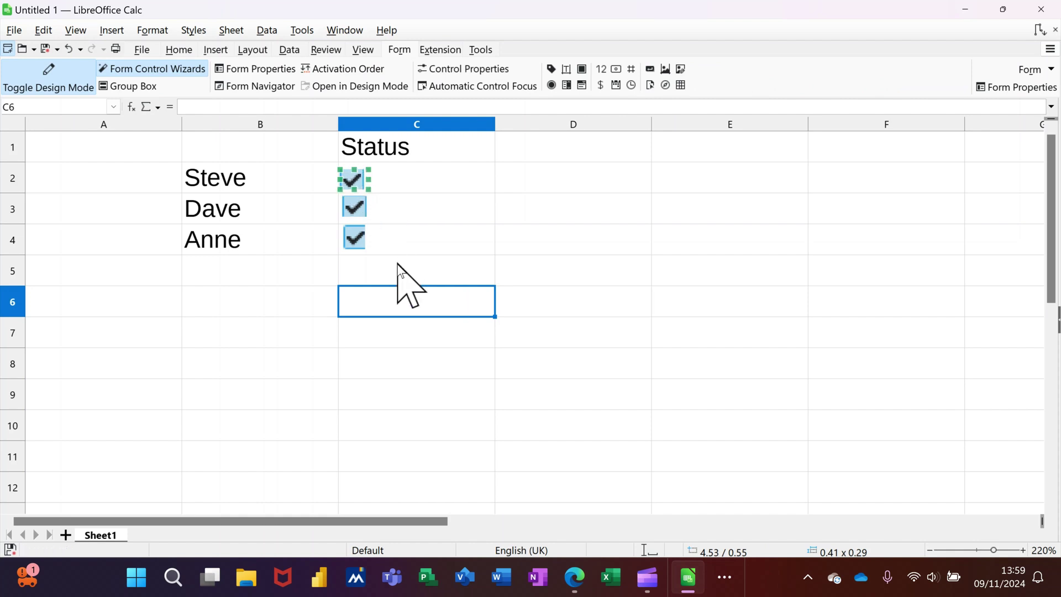
left_click(373, 273)
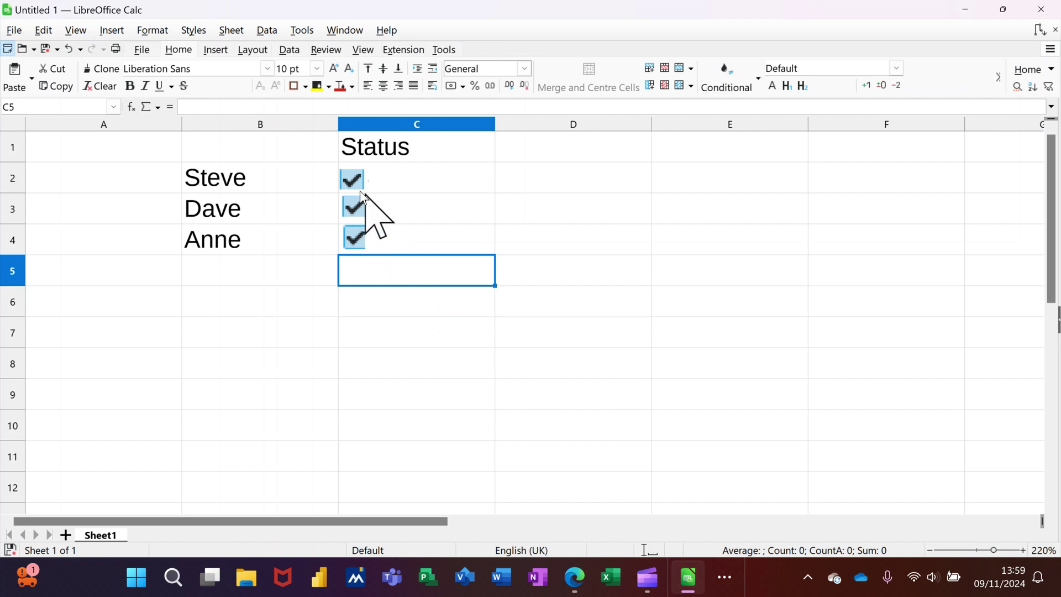
left_click(346, 177)
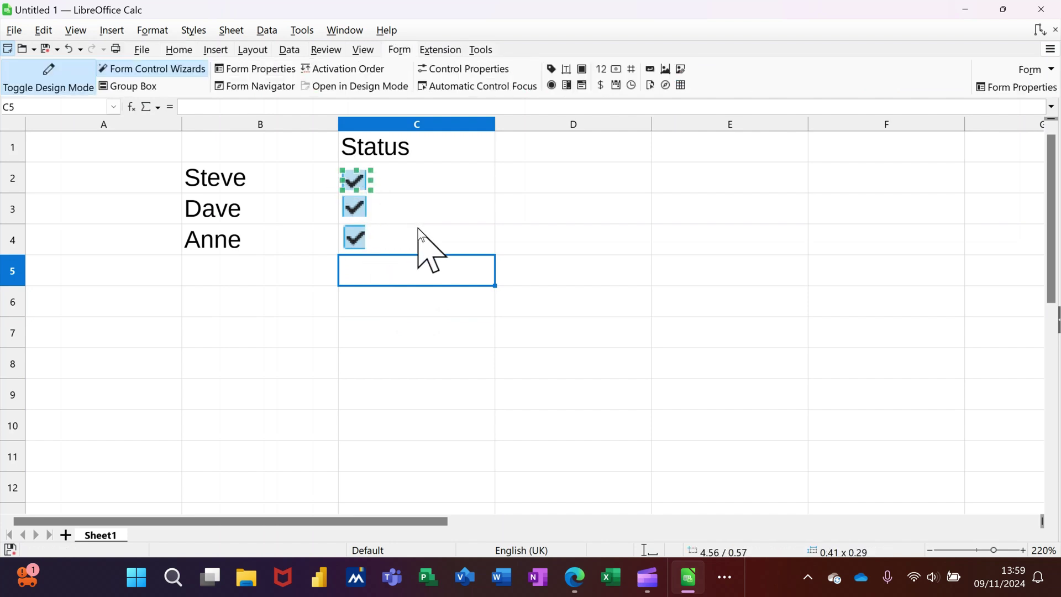
left_click(418, 227)
left_click(359, 180)
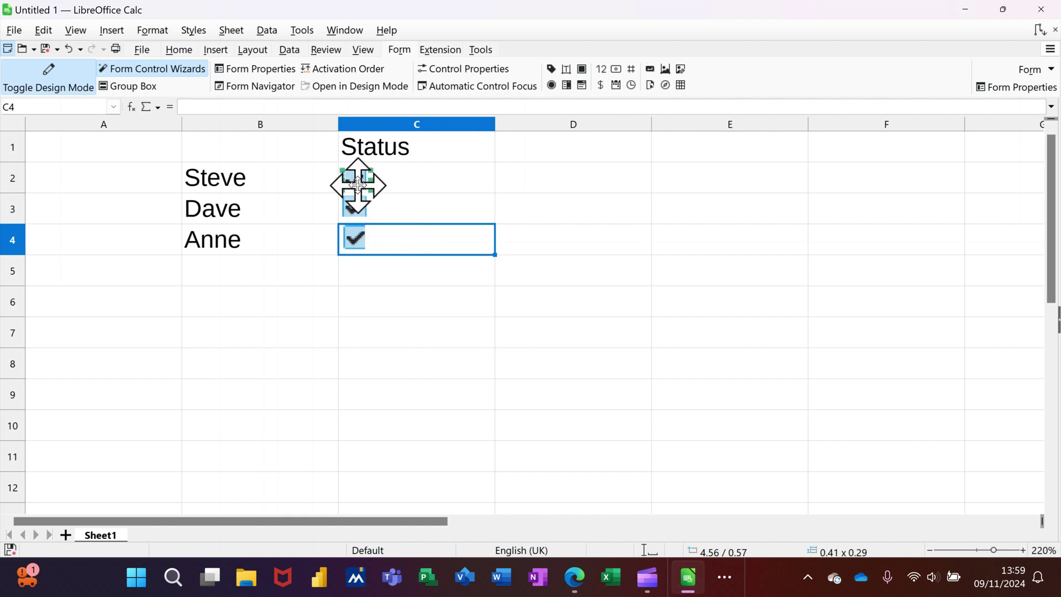
In Control Properties, set the linked cells of the three checkboxes to C2, C3 and C4.
right_click(355, 182)
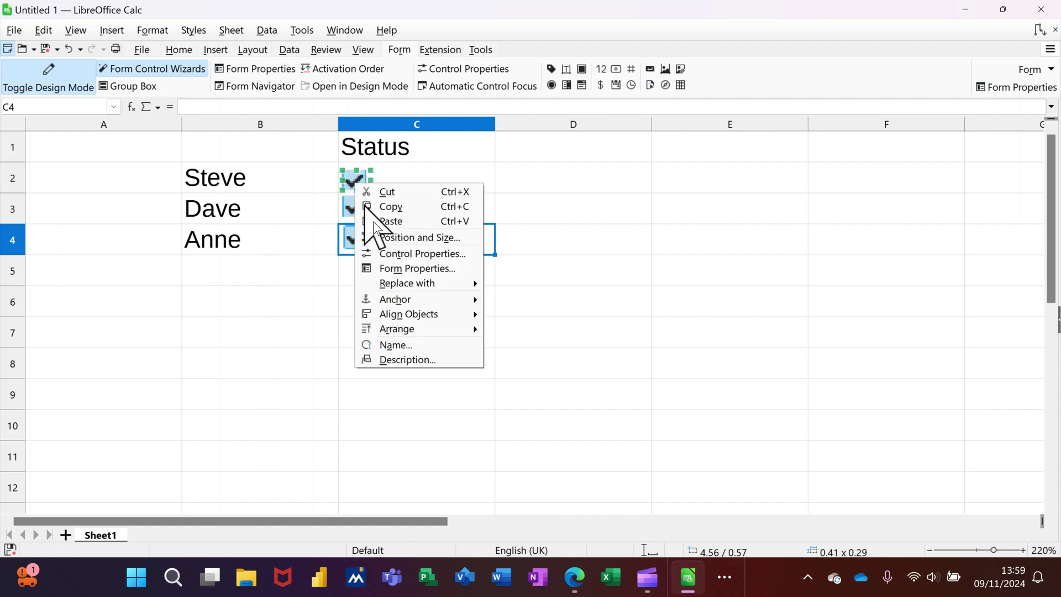
left_click(409, 257)
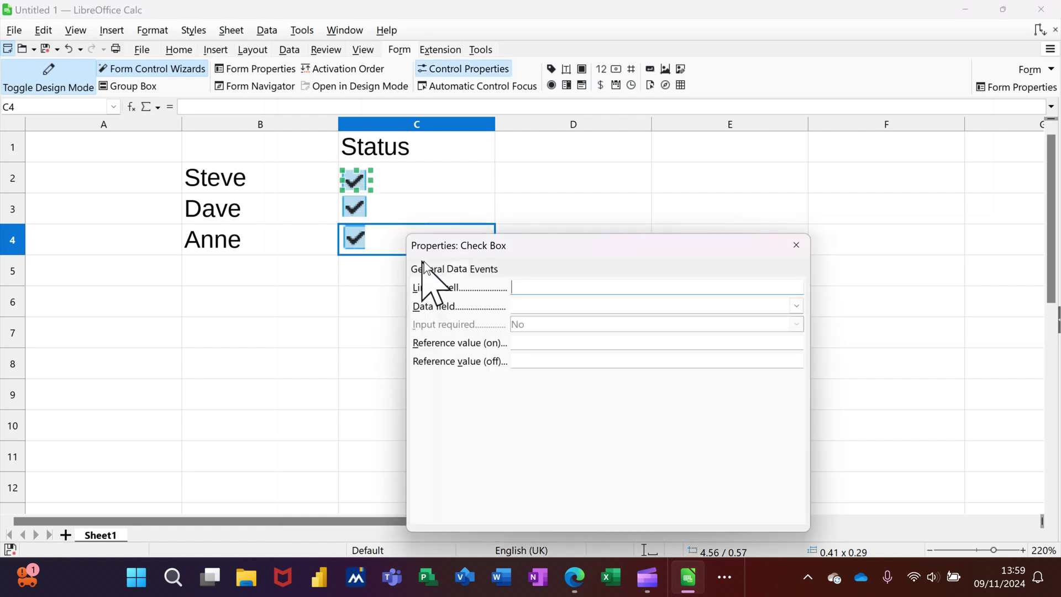
left_click(529, 288)
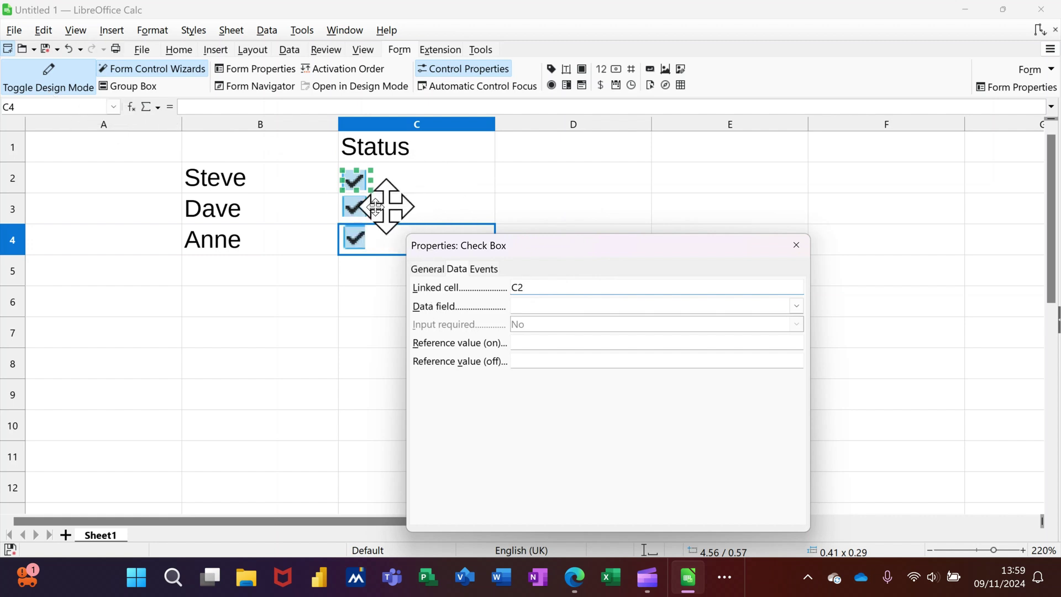
left_click(356, 210)
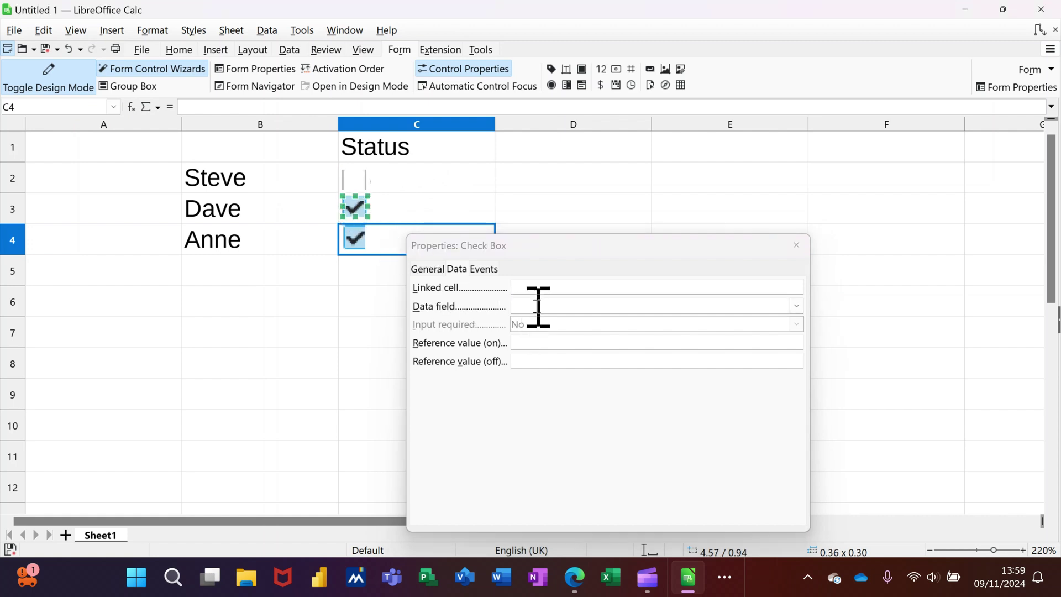
left_click(534, 285)
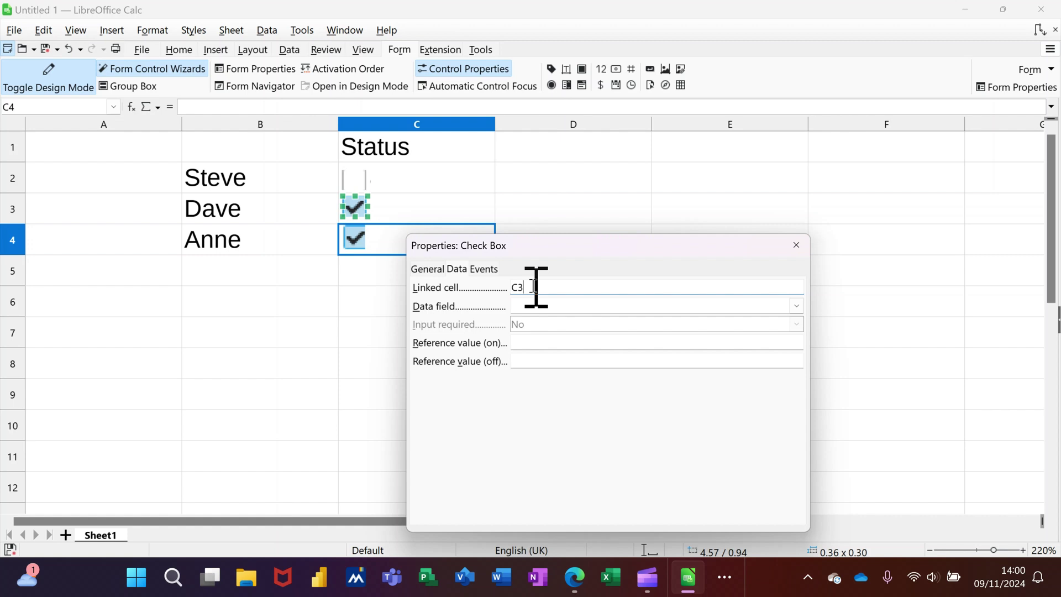
left_click(351, 240)
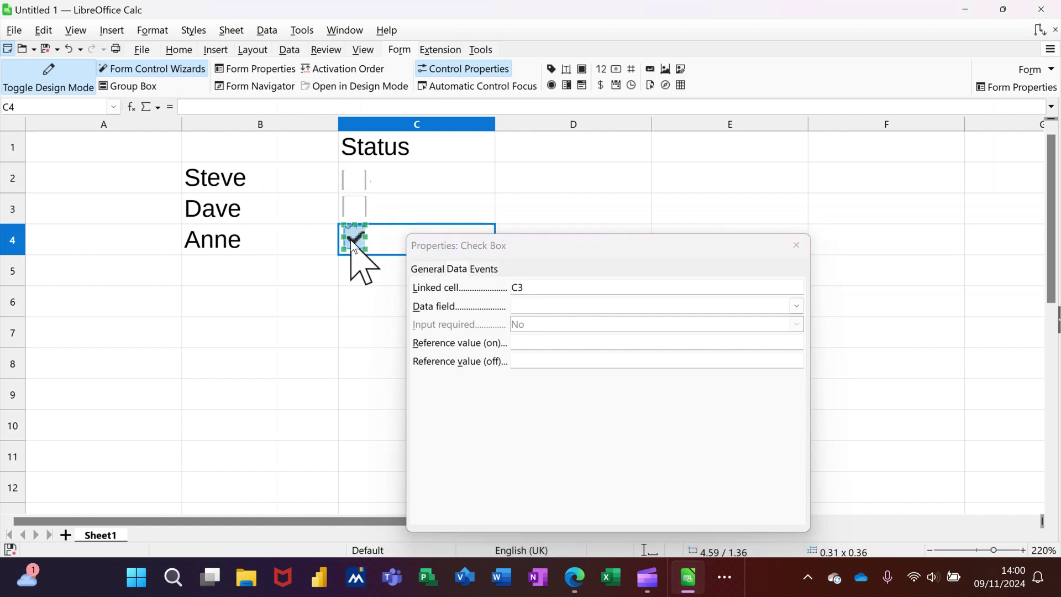
left_click(526, 288)
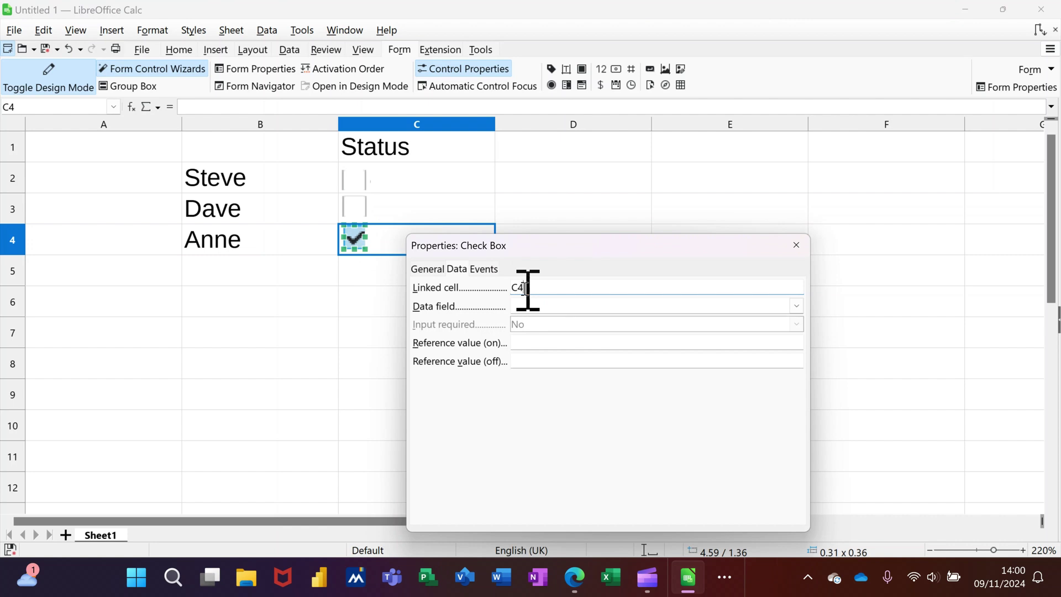
left_click(796, 245)
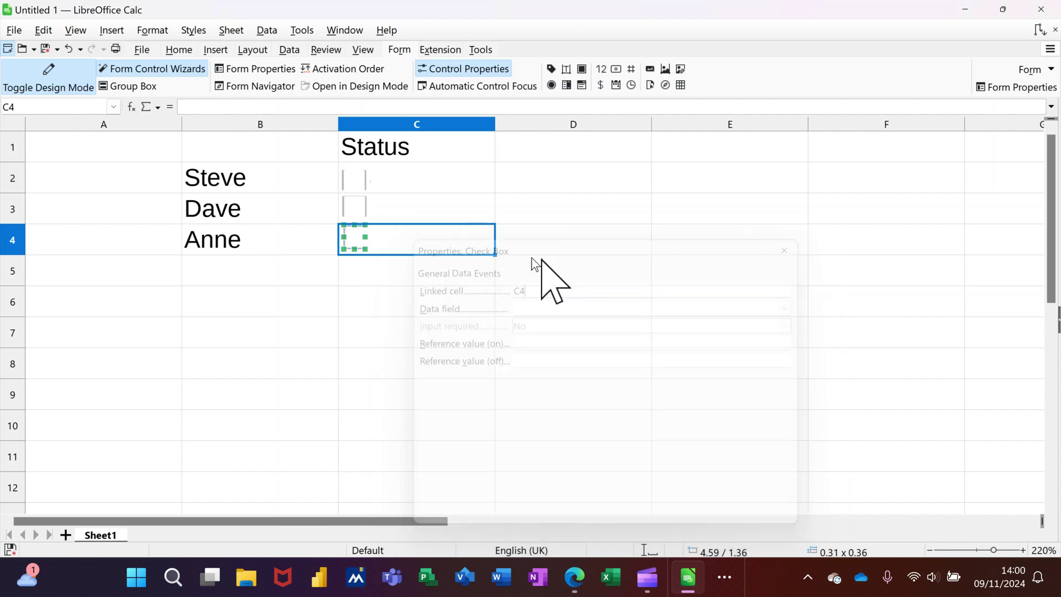
Leave design mode, tick, untick and re-tick all three checkboxes, then select D2:D4.
left_click(43, 91)
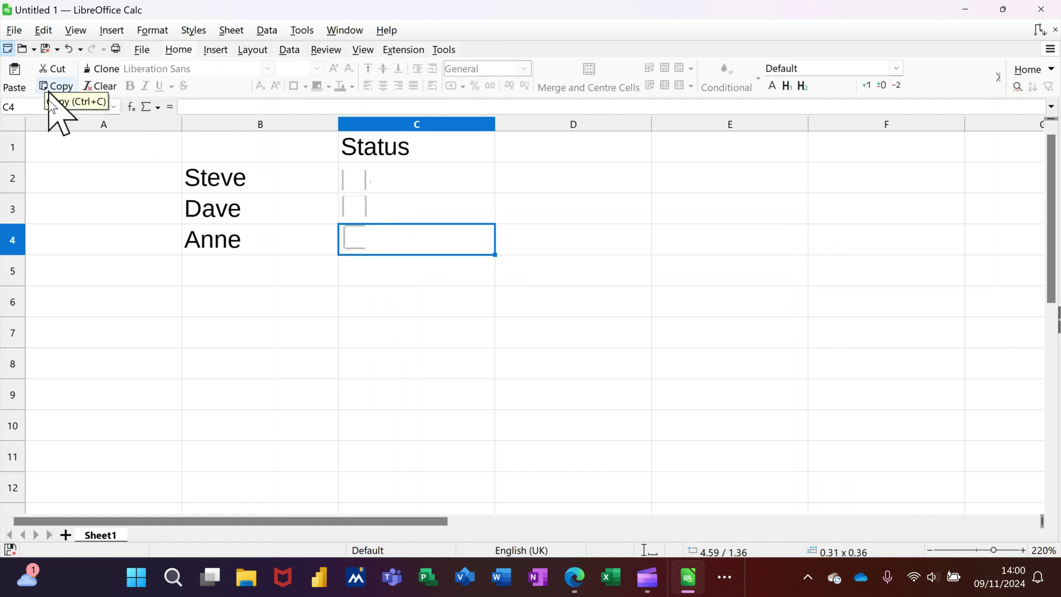
left_click(358, 182)
left_click(356, 206)
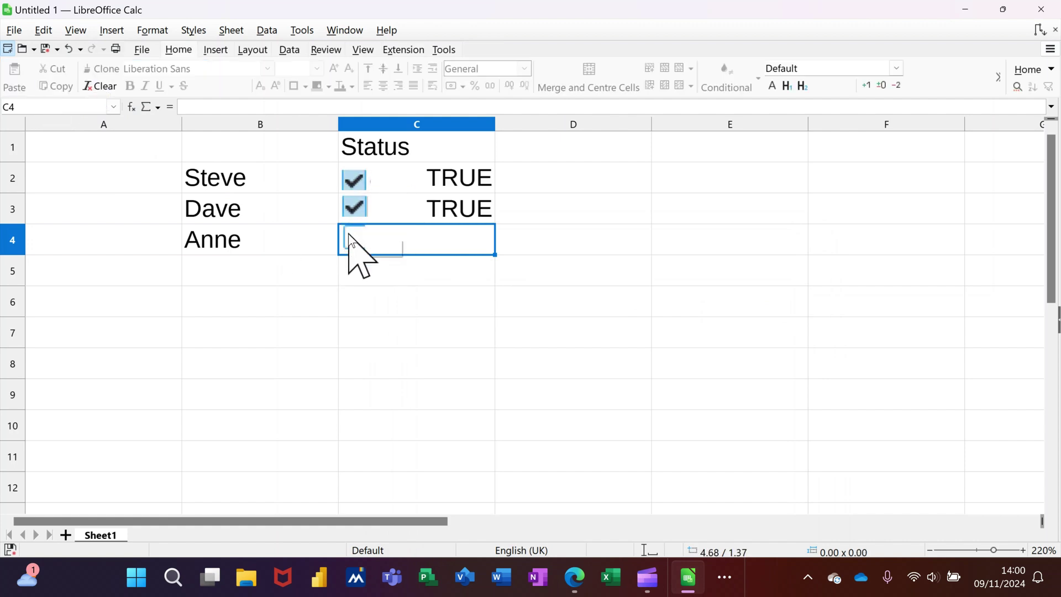
left_click(348, 233)
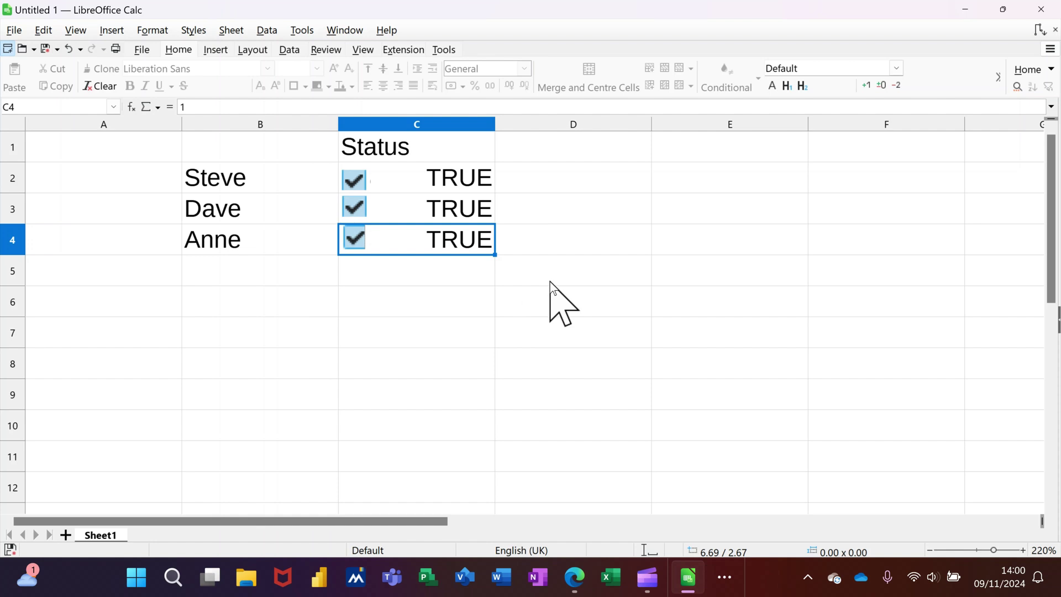
left_click(361, 185)
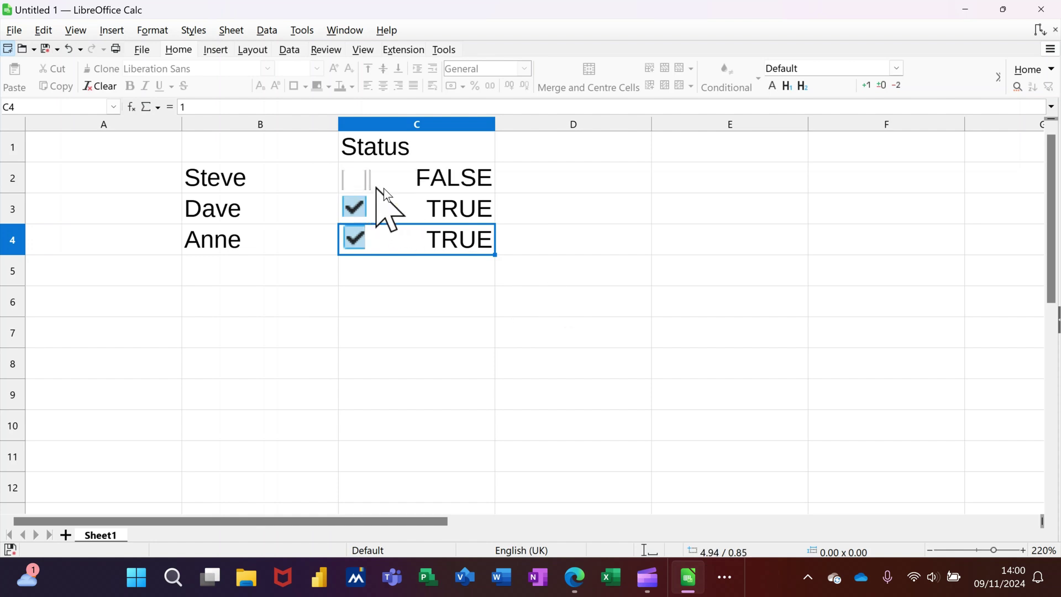
left_click(355, 209)
left_click(360, 238)
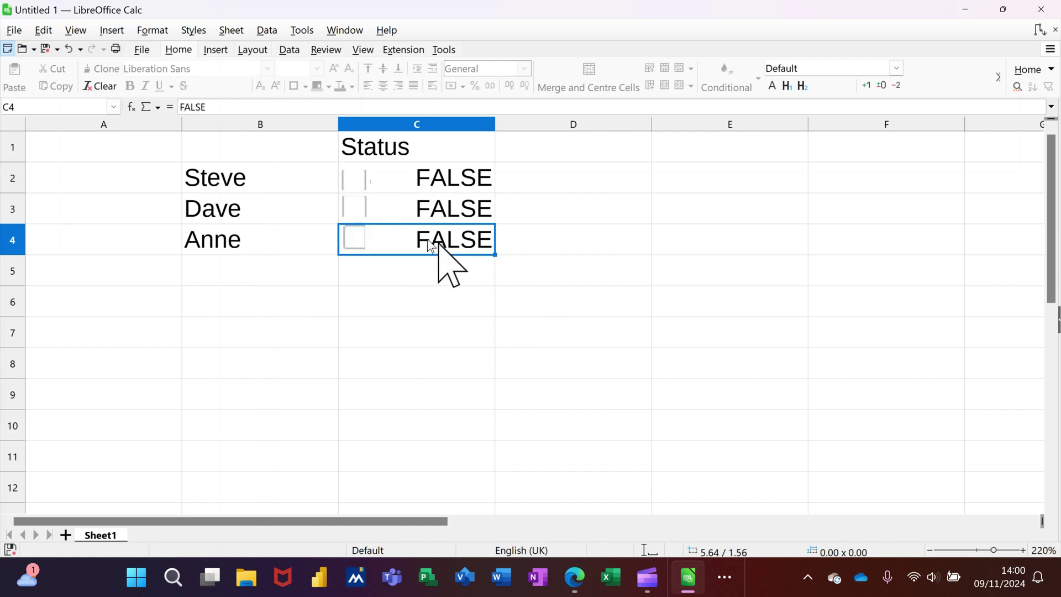
left_click(354, 182)
left_click(352, 206)
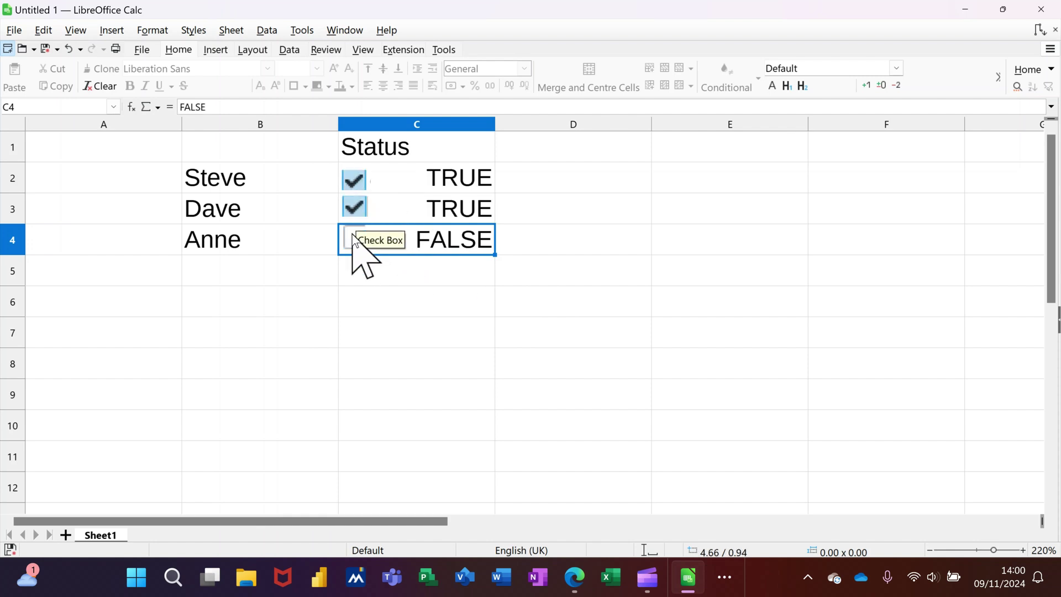
left_click(354, 237)
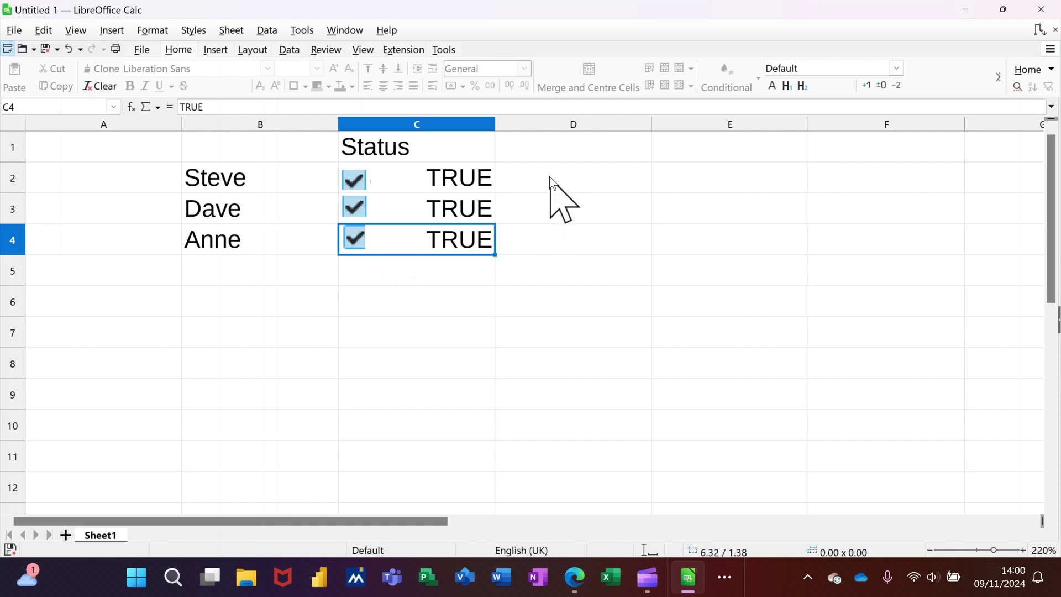
left_click_drag(550, 178, 543, 231)
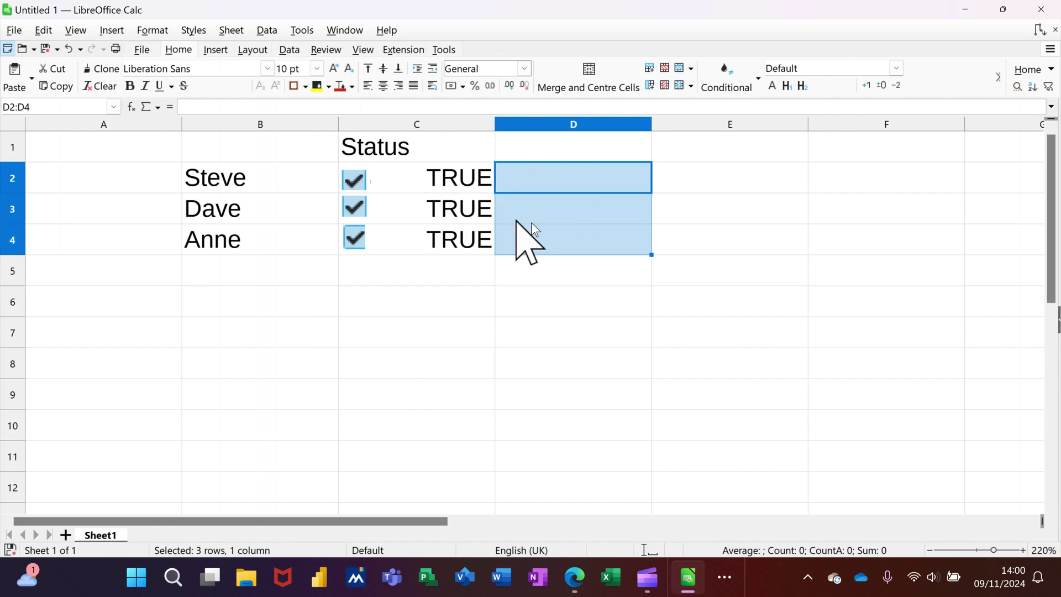
Add a conditional format to D2:D4 where formula c2=true applies the Good style.
left_click(729, 75)
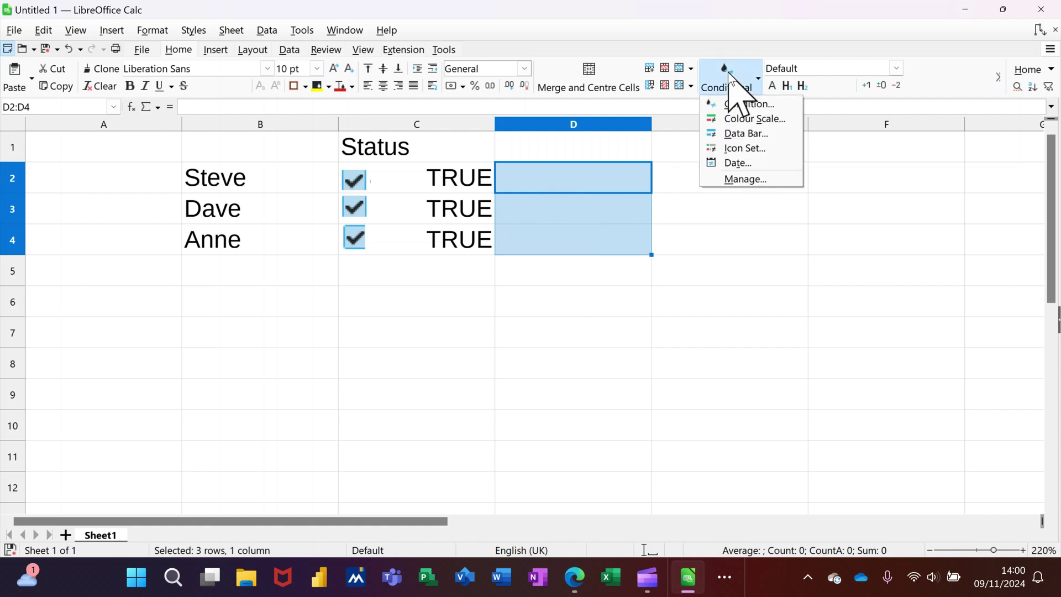
left_click(747, 183)
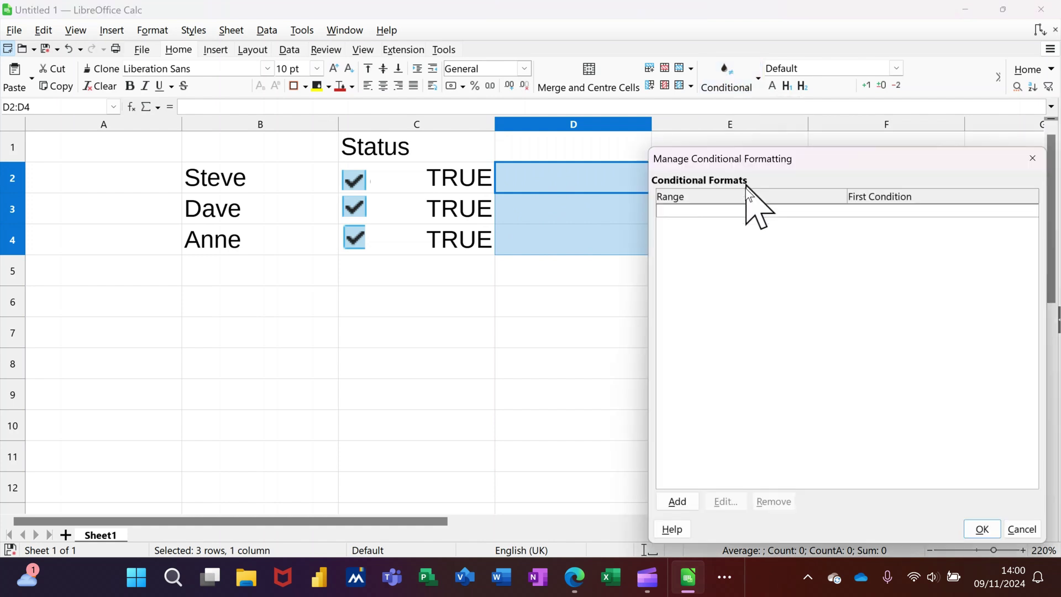
left_click(679, 504)
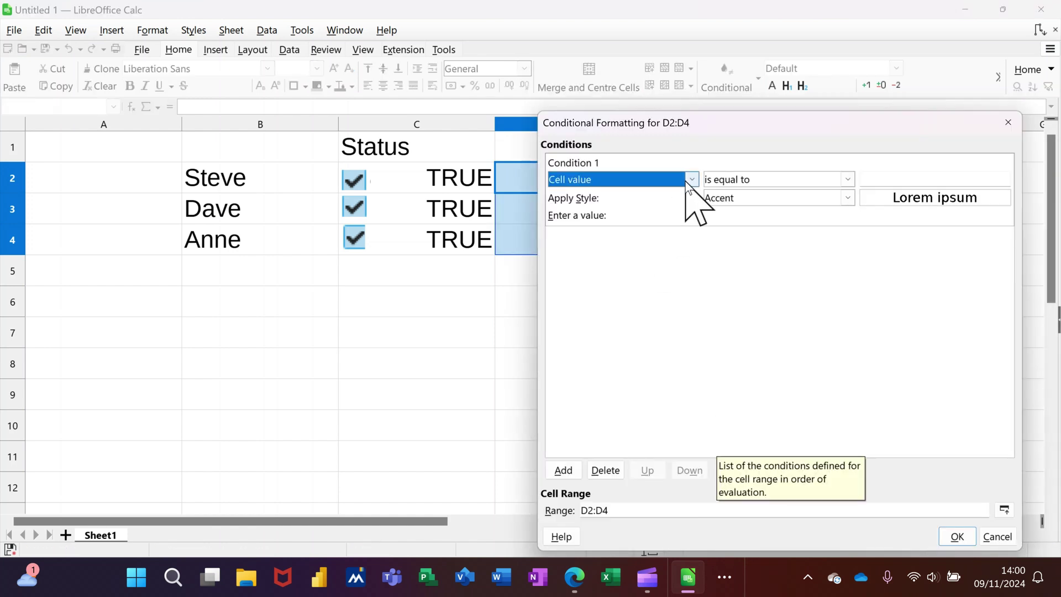
left_click(692, 180)
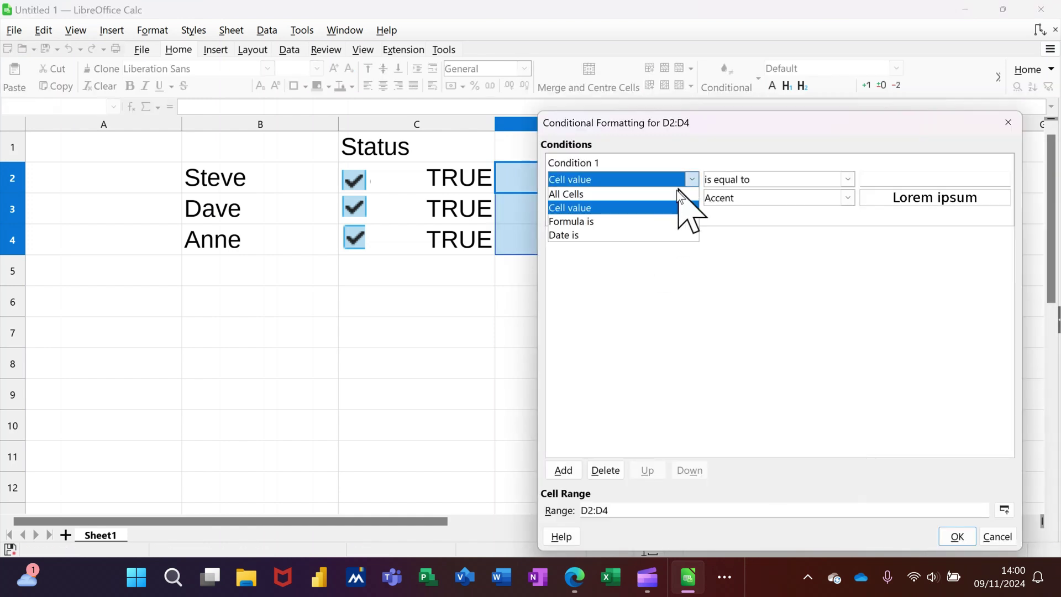
left_click(652, 221)
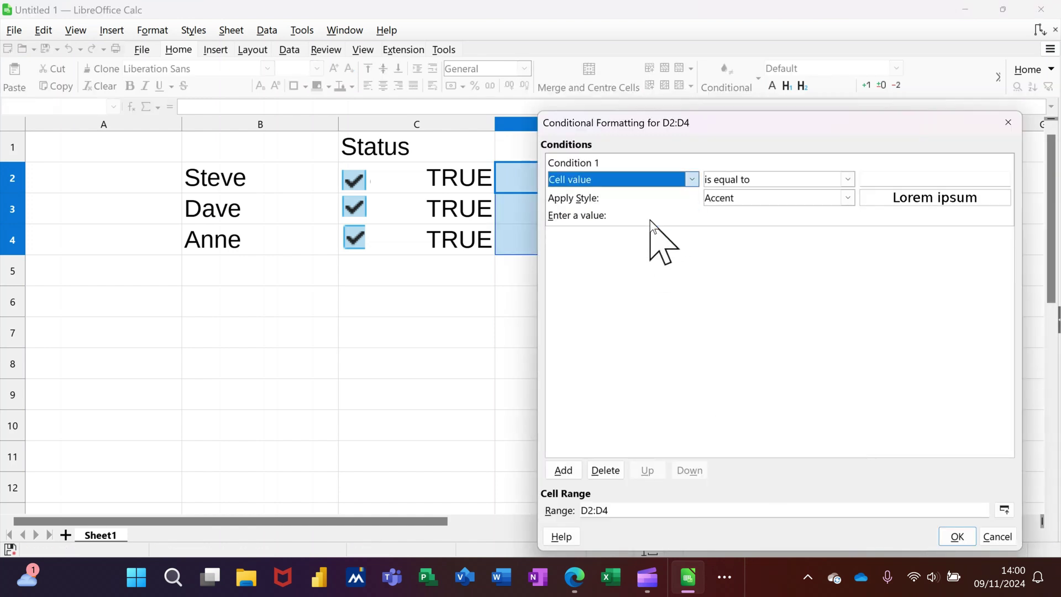
left_click(754, 180)
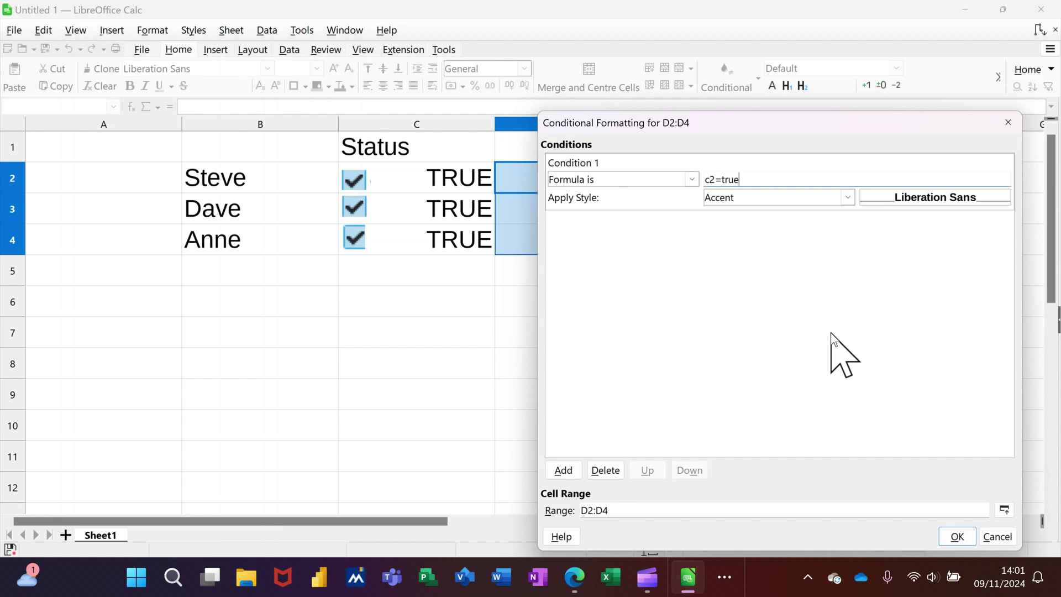
left_click(847, 200)
left_click(772, 336)
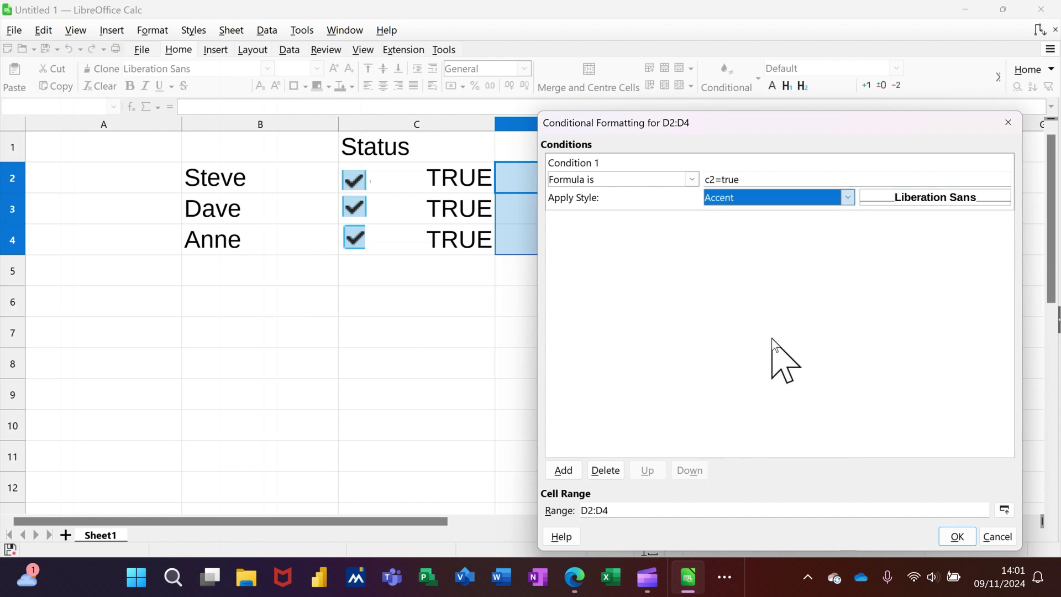
left_click(952, 537)
left_click(982, 532)
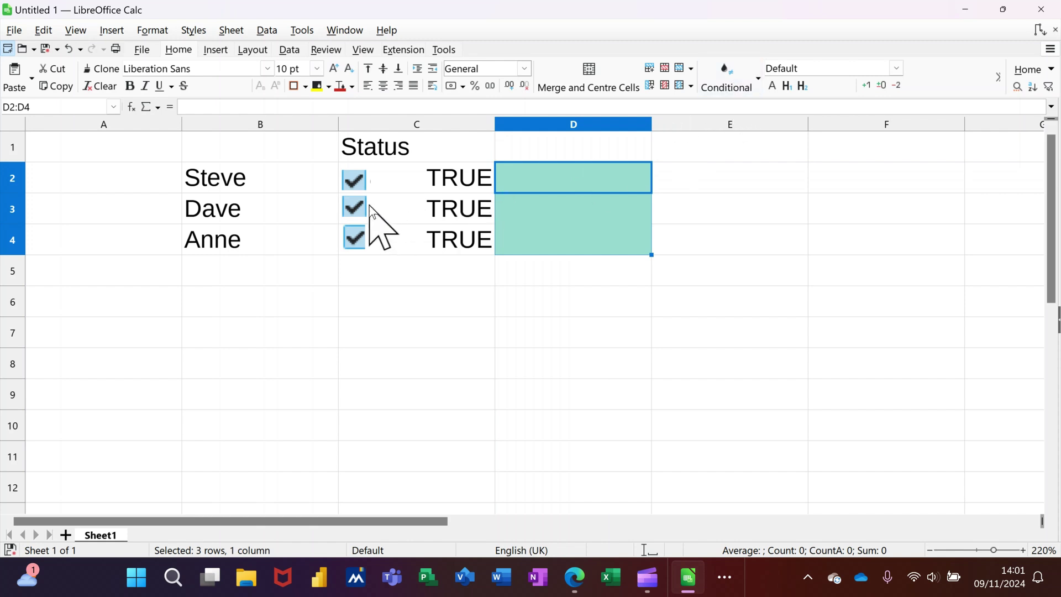
Untick Dave's checkbox in C3 and select D2:D4.
left_click(354, 208)
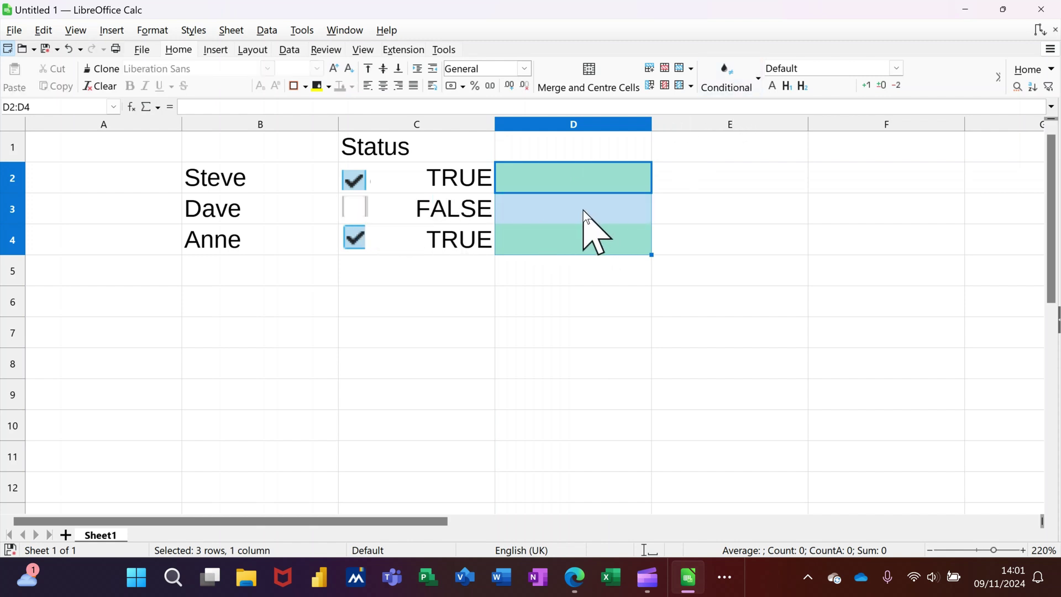
left_click(555, 211)
left_click_drag(562, 184, 555, 230)
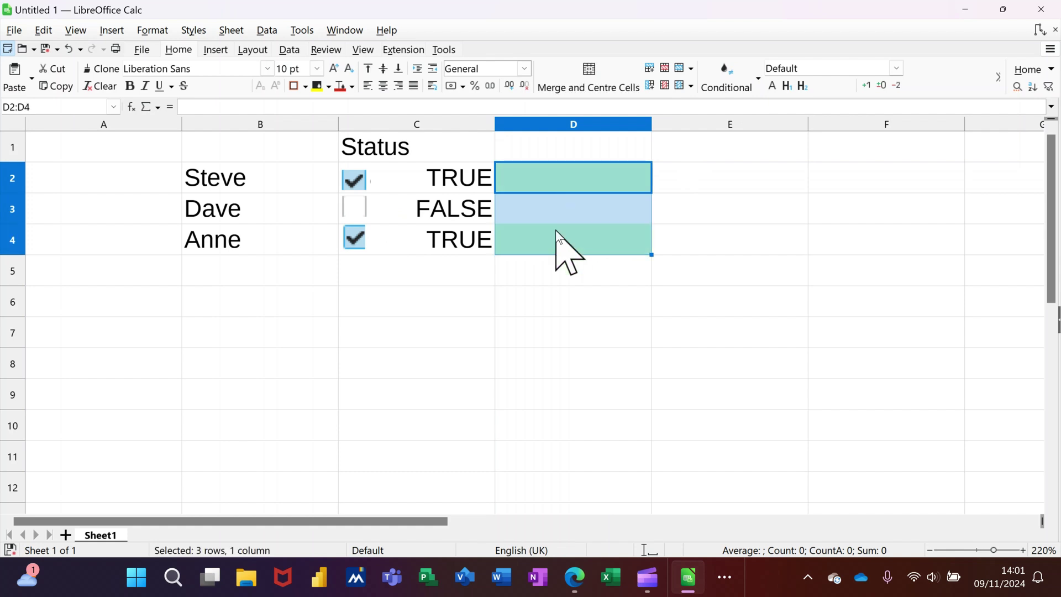
Add a second D2:D4 condition where formula c2=false applies the Bad style.
left_click(737, 95)
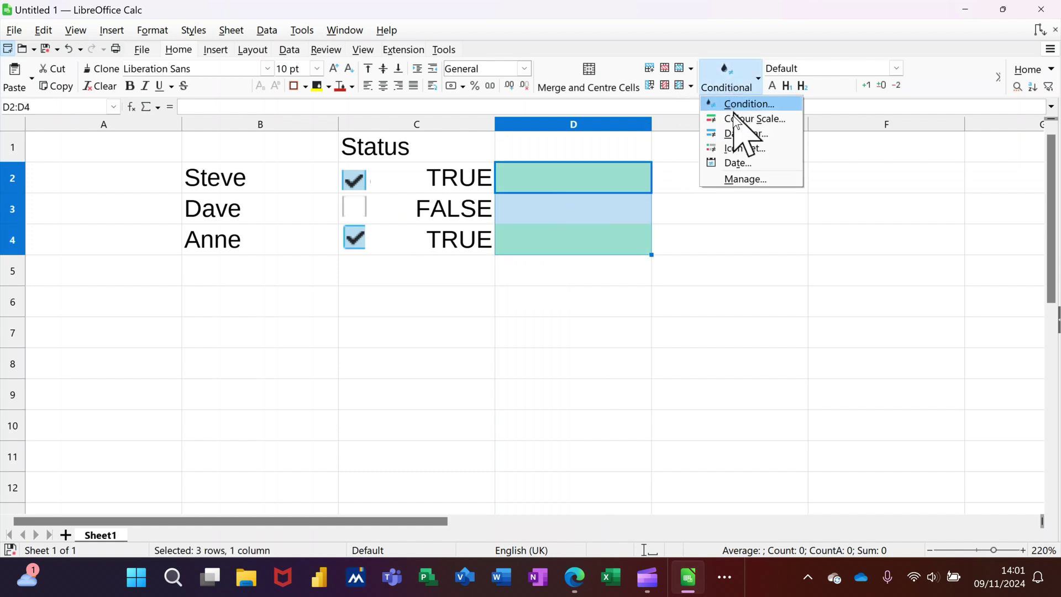
left_click(743, 178)
left_click(684, 498)
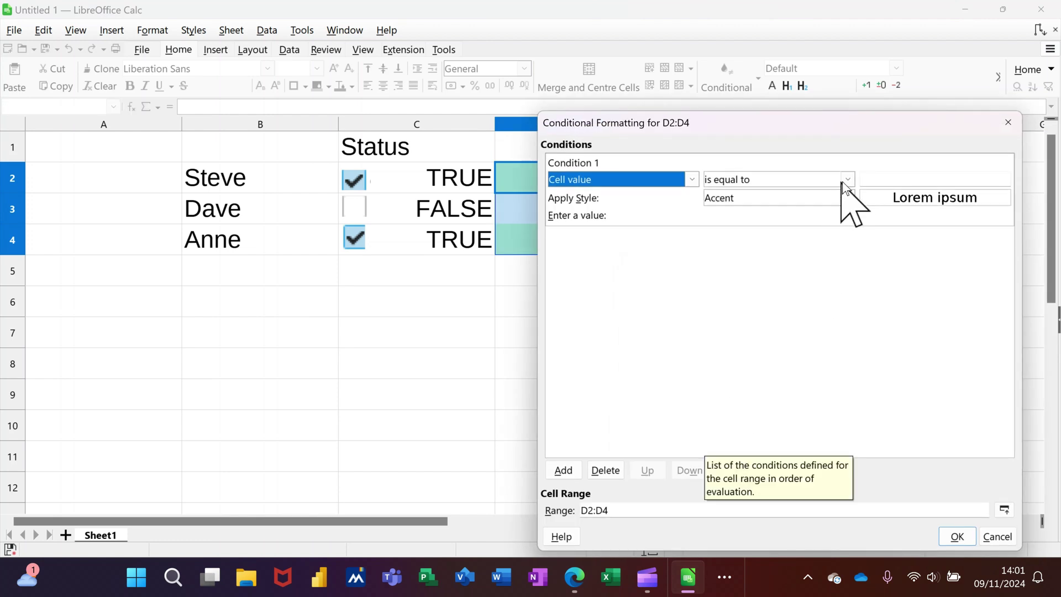
left_click(692, 180)
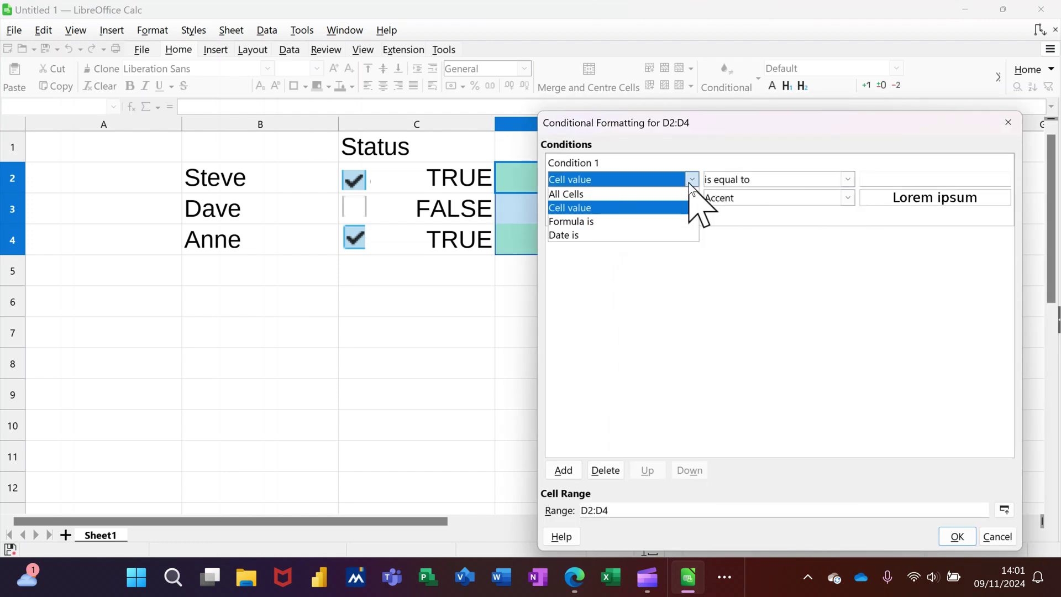
left_click(625, 221)
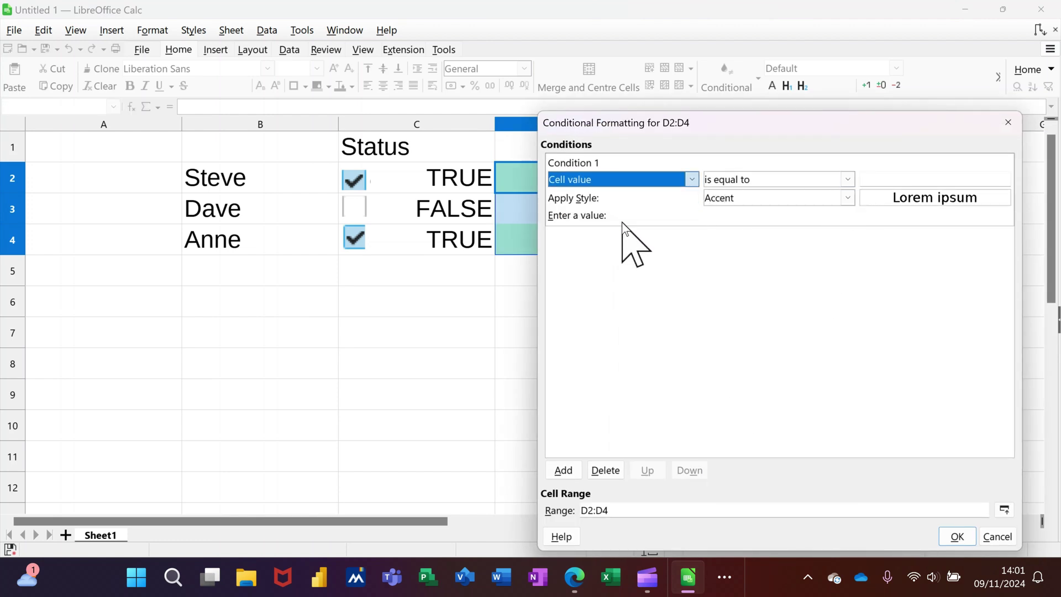
left_click(760, 183)
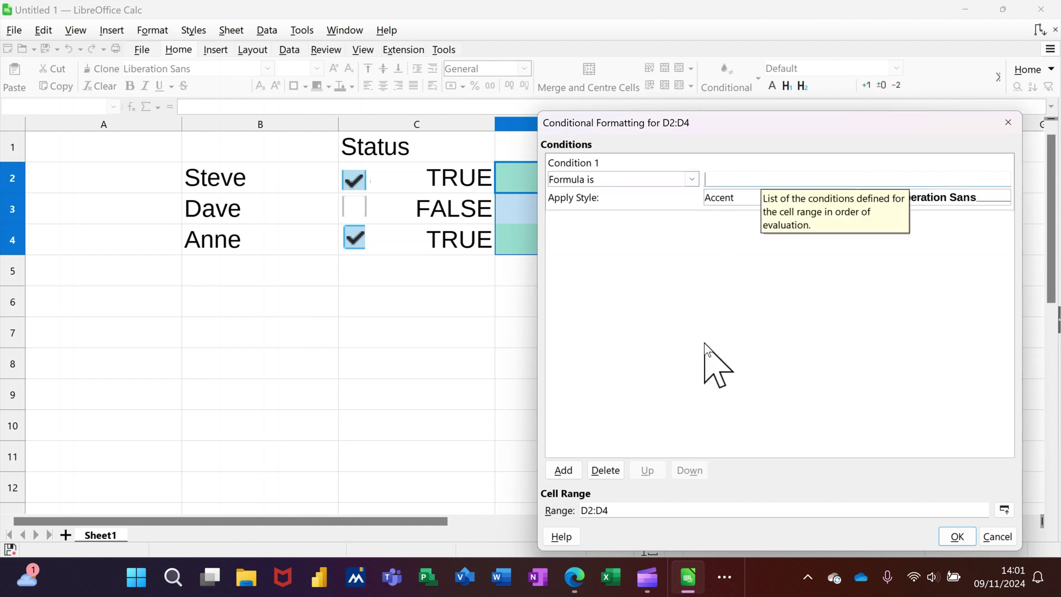
type("c2")
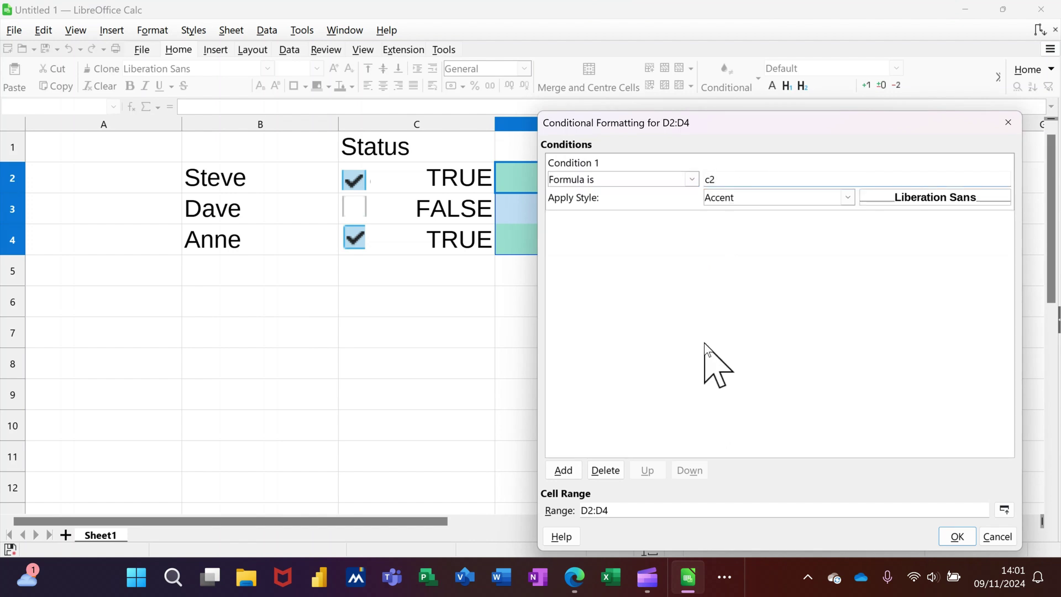
type("=false")
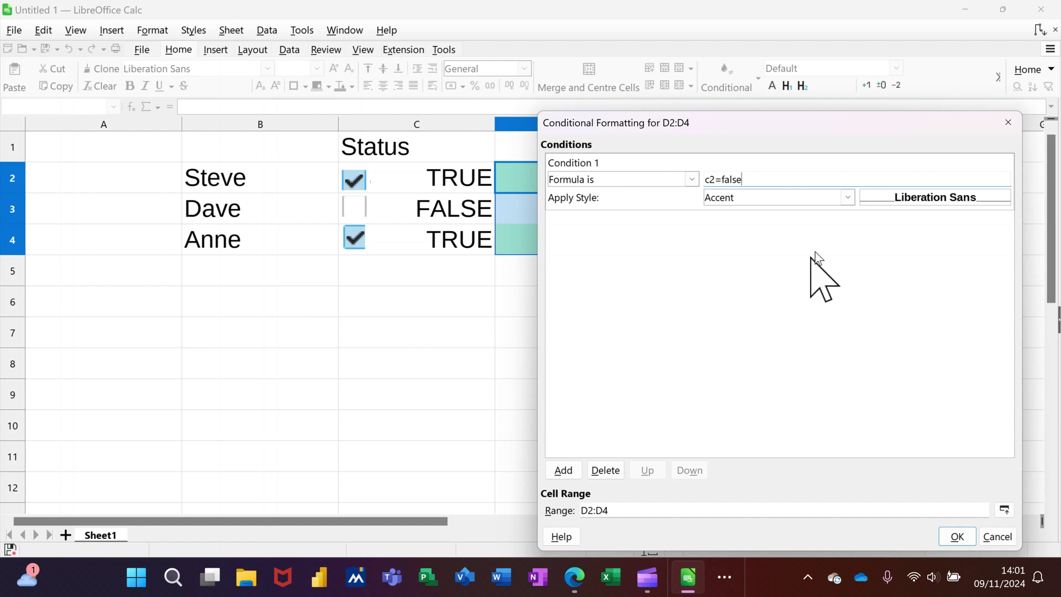
left_click(849, 199)
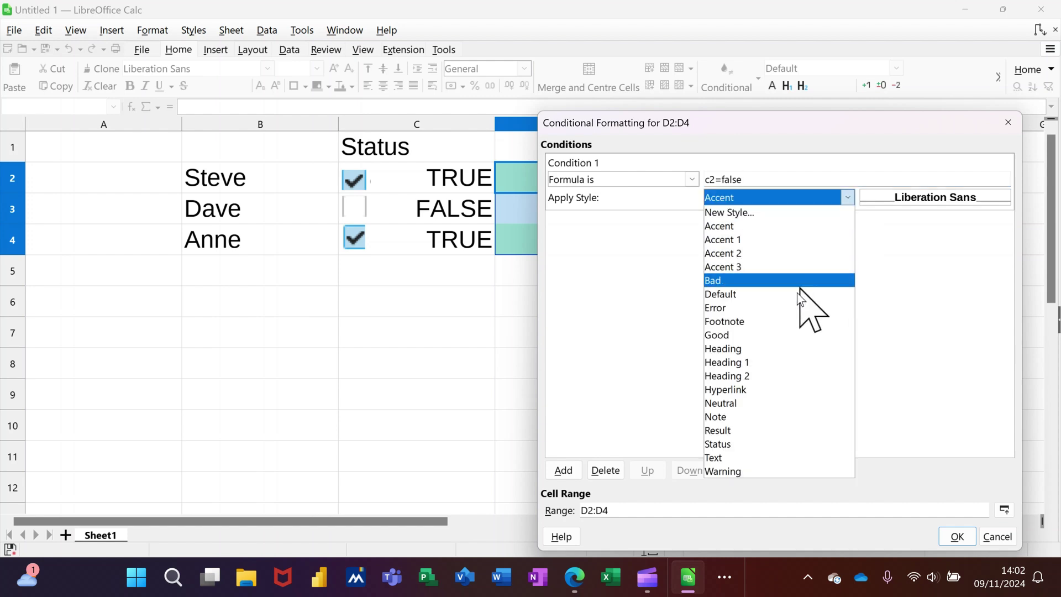
left_click(757, 280)
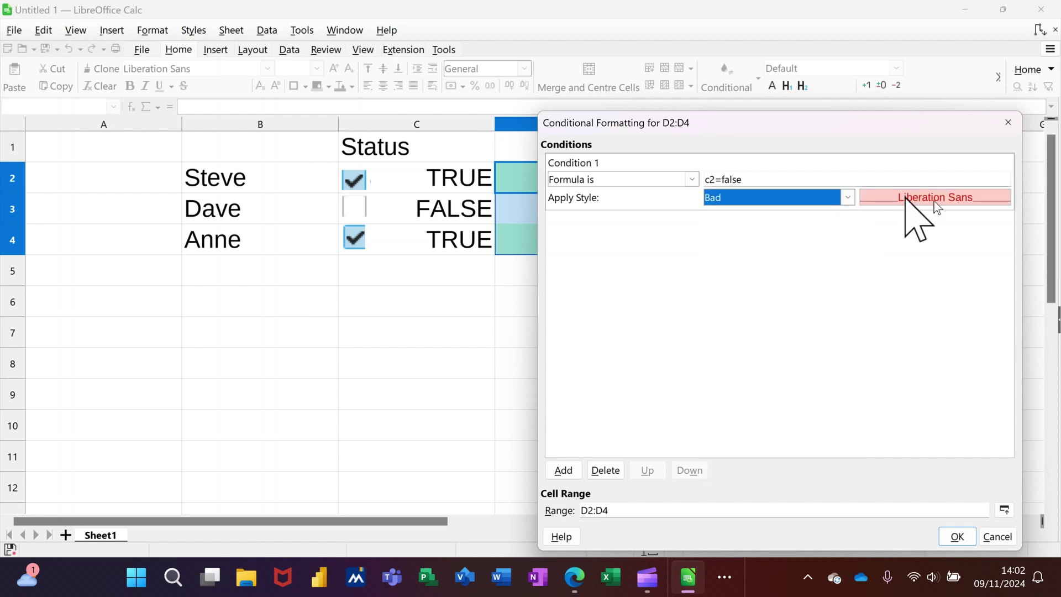
left_click(951, 535)
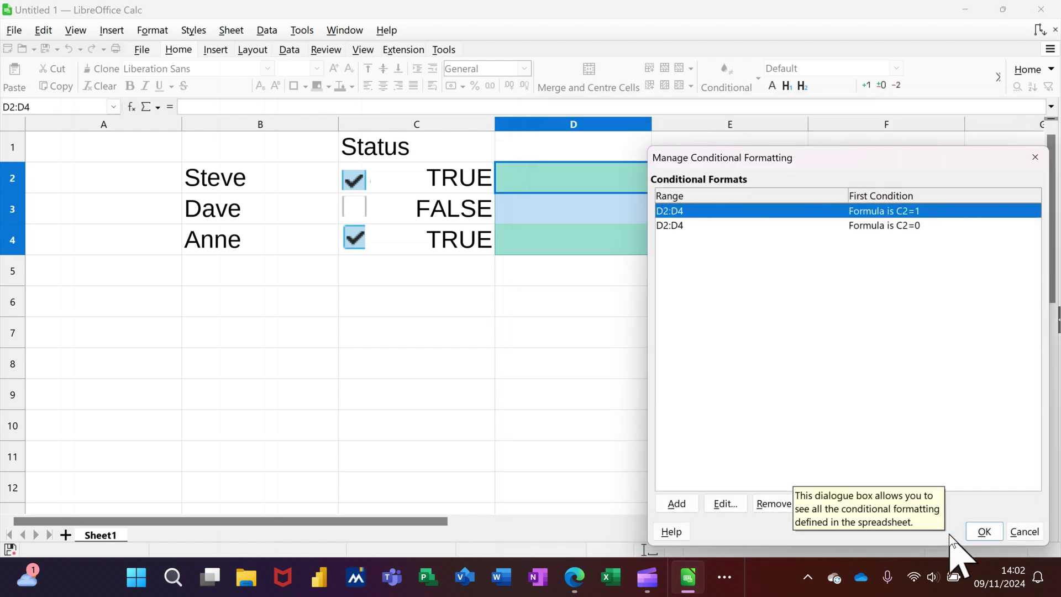
Close the conditional format manager, then untick and re-tick the C2–C4 checkboxes, ending all ticked.
left_click(984, 532)
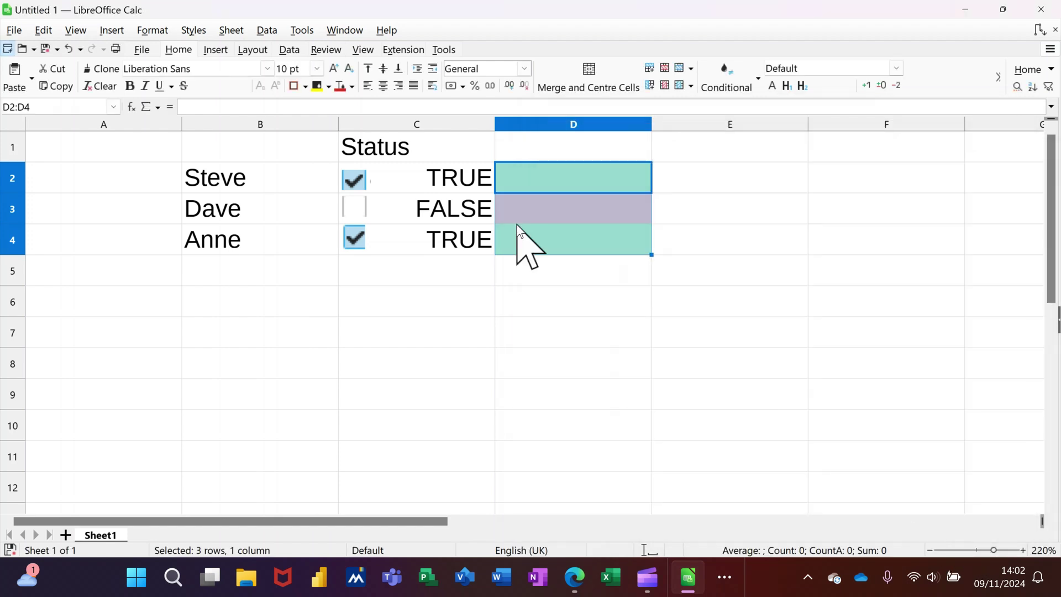
left_click(475, 237)
left_click(358, 183)
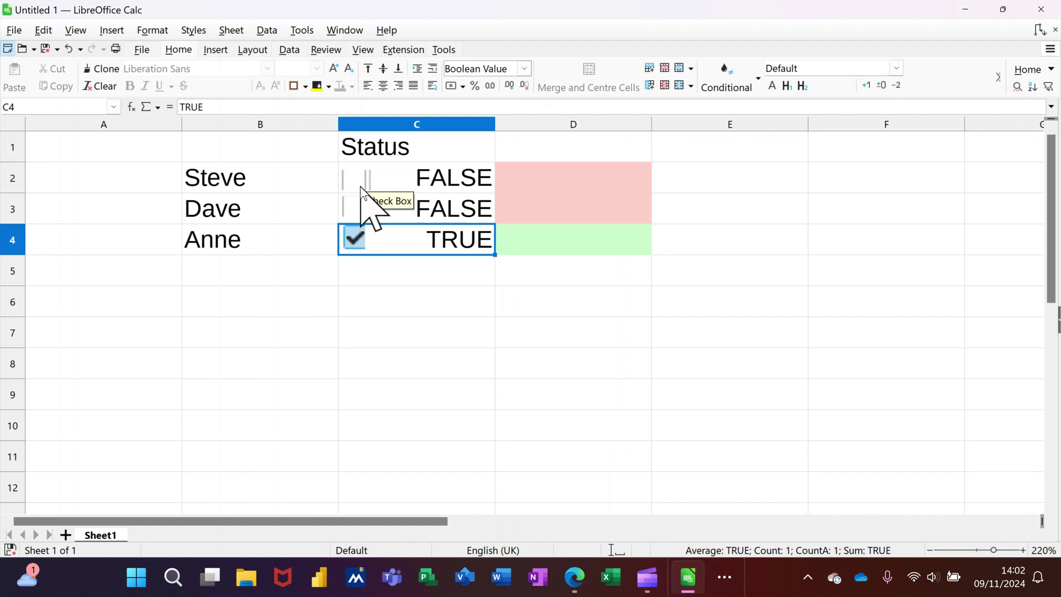
left_click(354, 238)
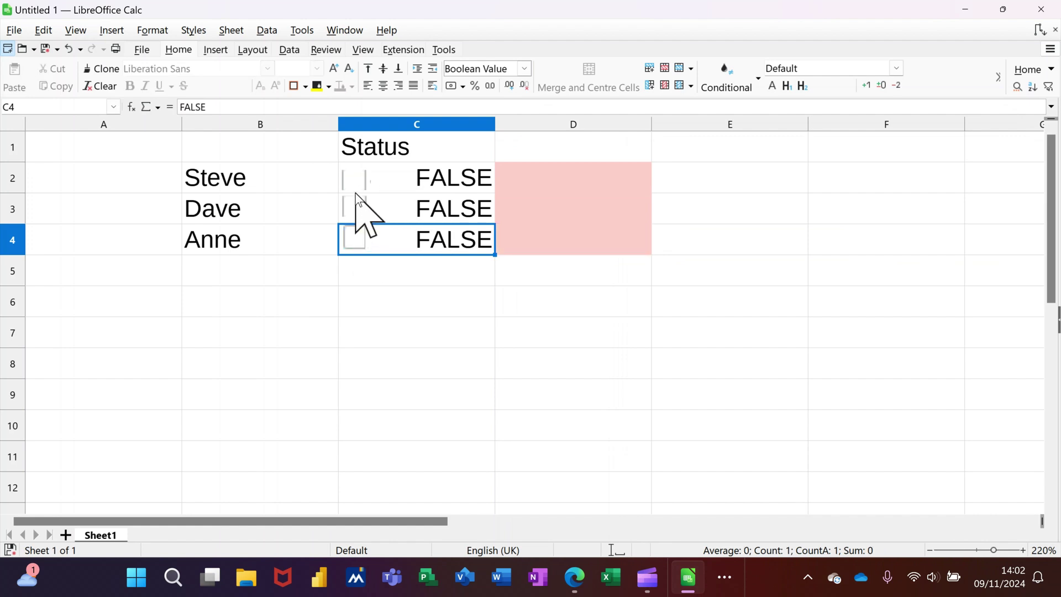
left_click(354, 182)
left_click(354, 208)
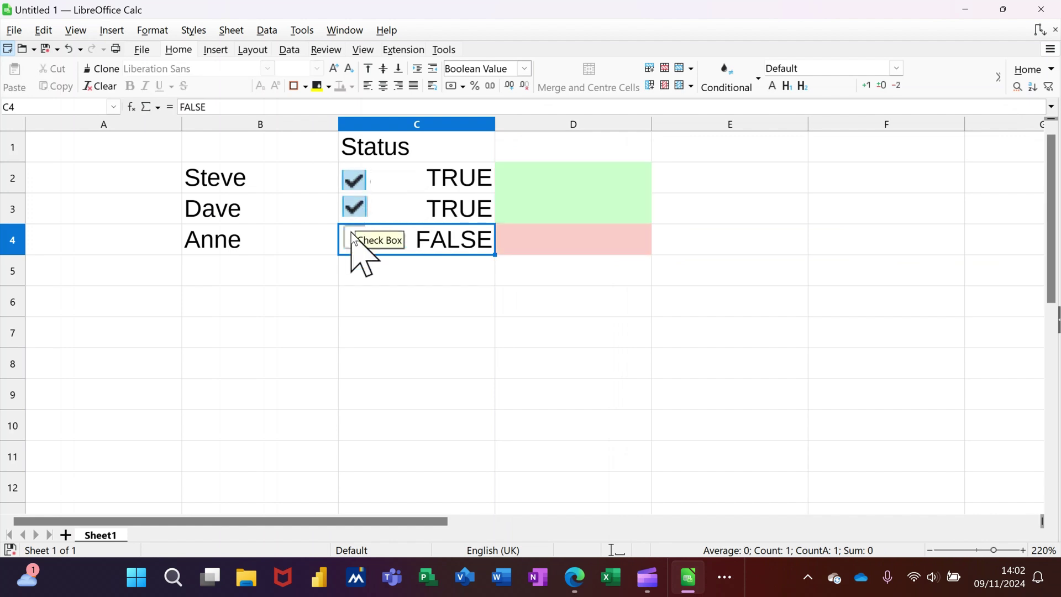
left_click(354, 239)
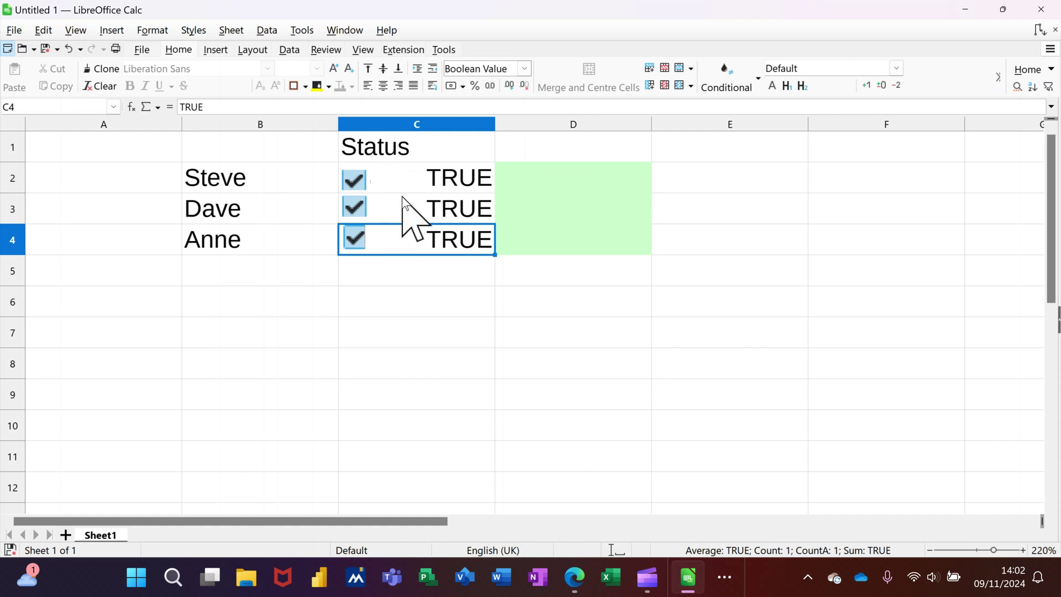
Set the font colour of C2:C4 to White to hide the TRUE/FALSE values.
left_click_drag(427, 190, 424, 232)
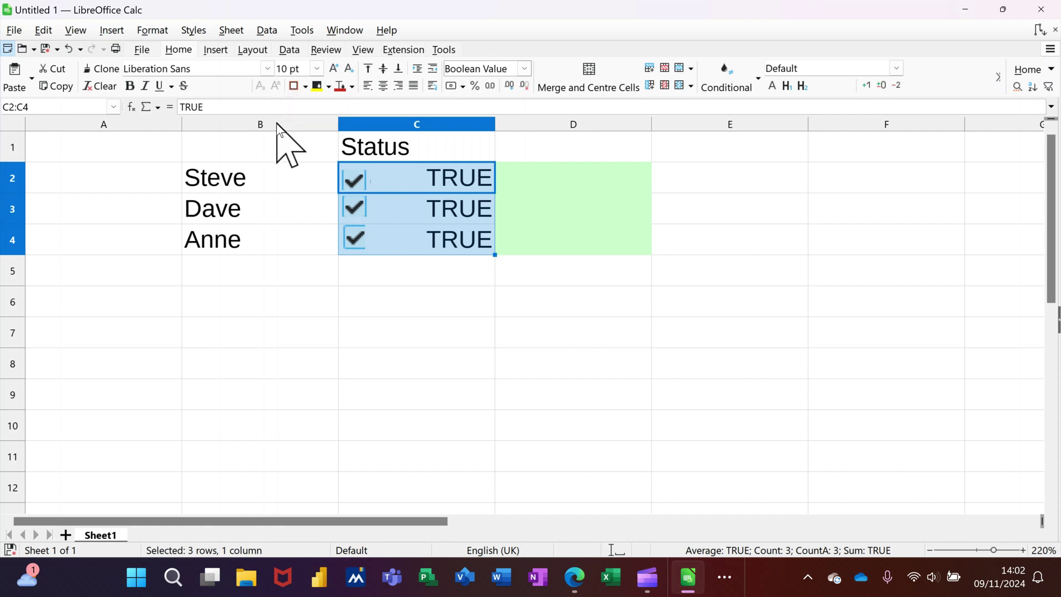
left_click(340, 86)
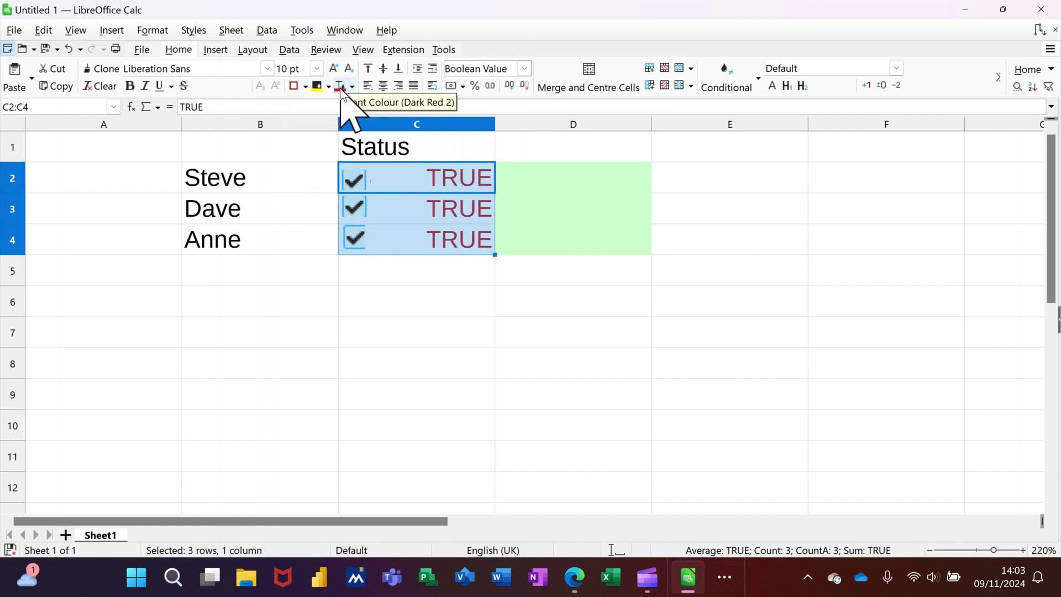
left_click(351, 87)
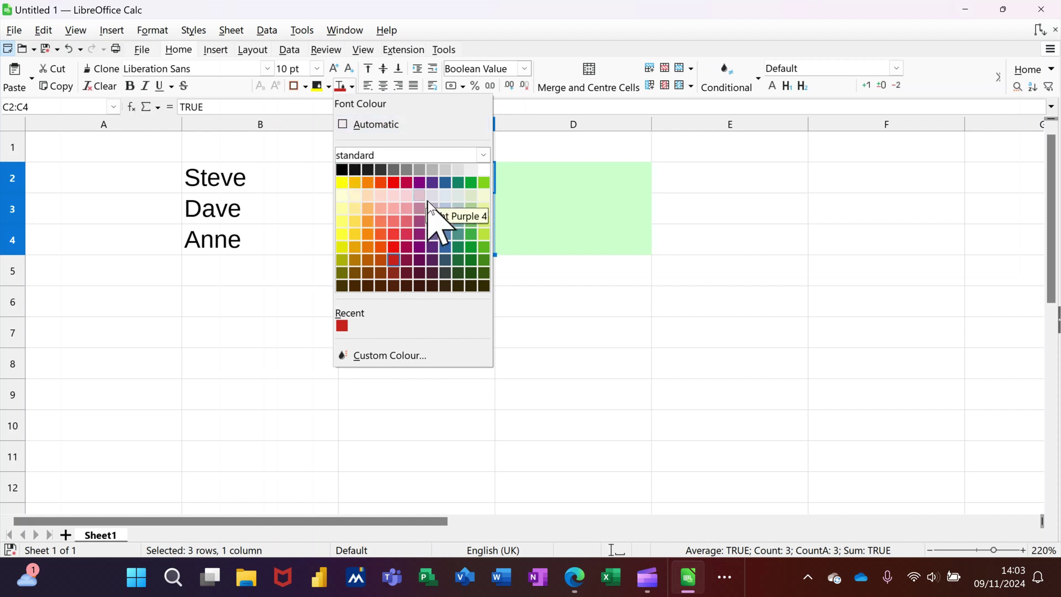
left_click(482, 172)
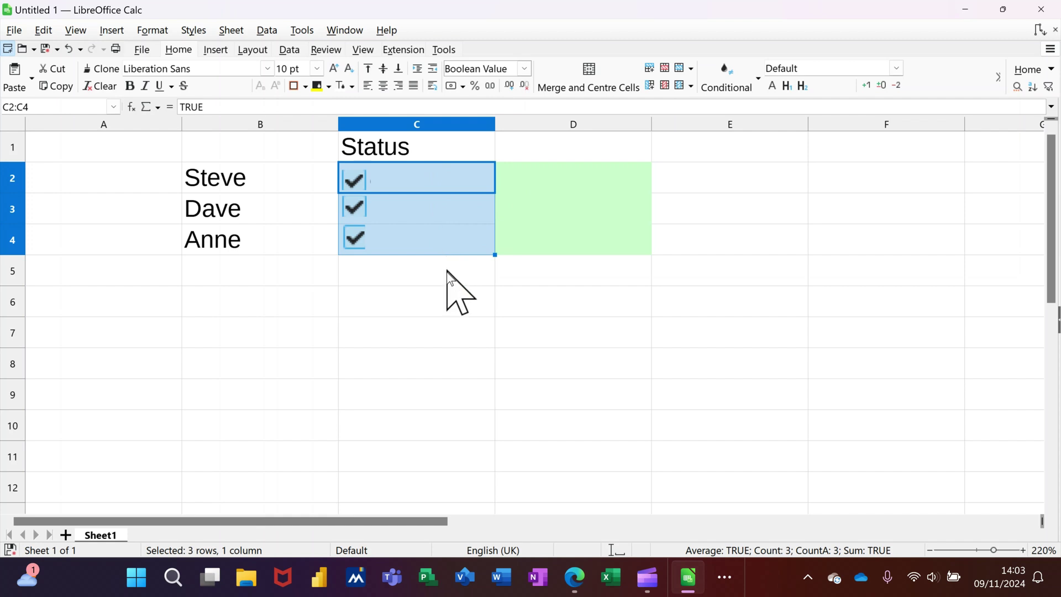
Untick the C3 checkbox so D3 turns red, then select C5 to deselect it.
left_click(354, 207)
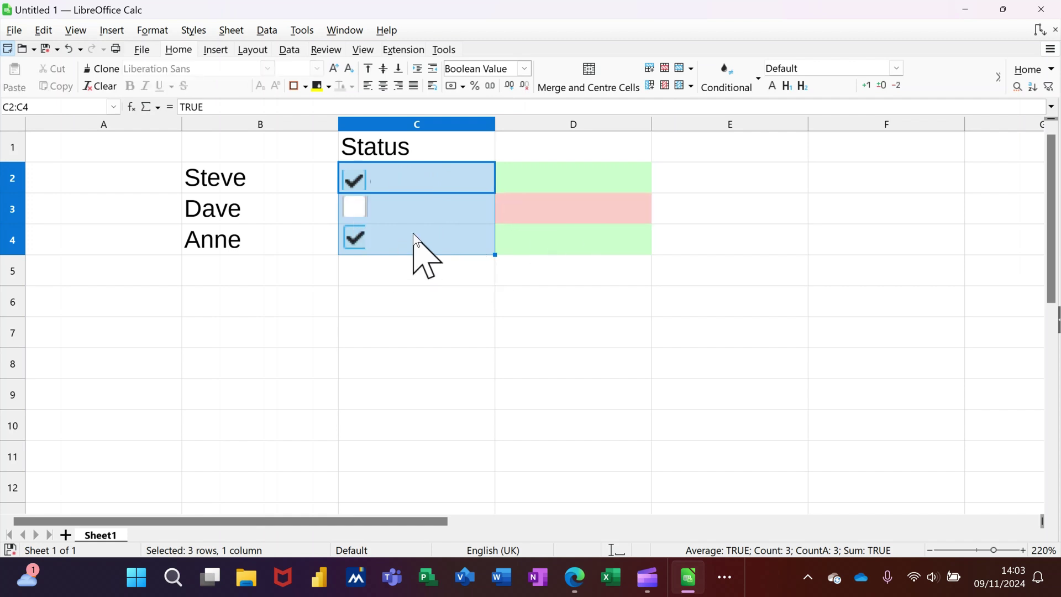
left_click(419, 278)
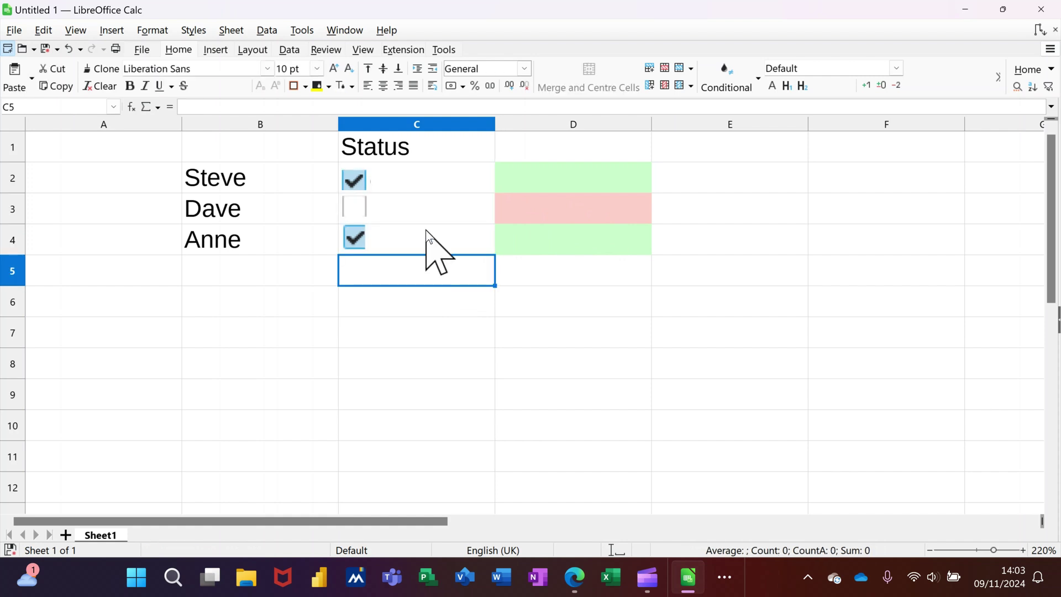